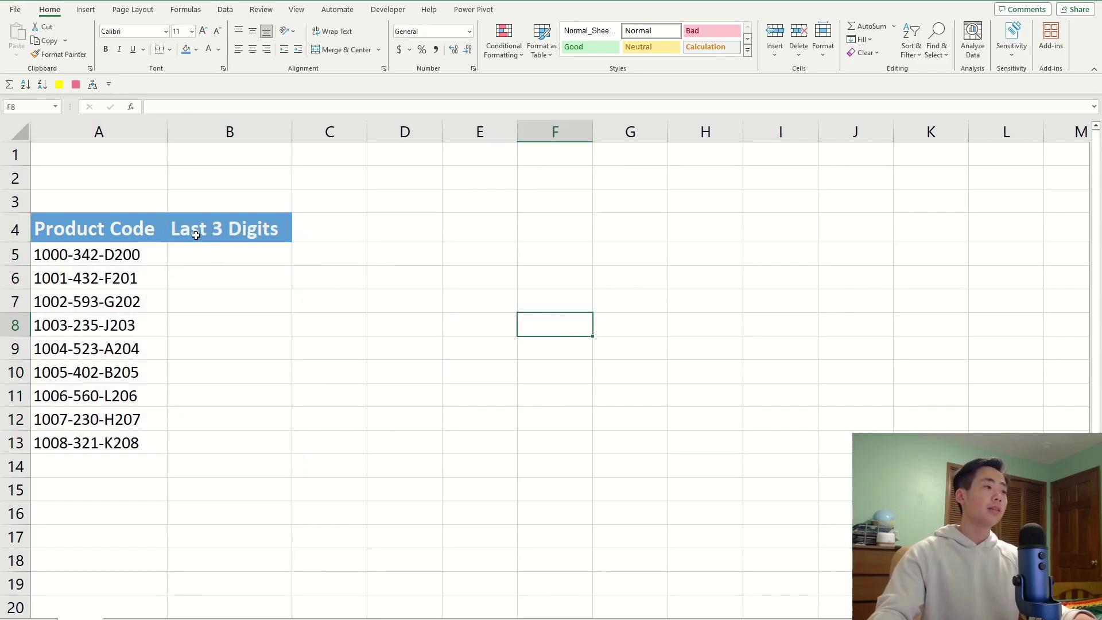
- Go over the product codes in A5:A13 and the empty Last 3 Digits cells down to B13
drag(205, 254, 238, 420)
drag(69, 252, 108, 446)
click(438, 328)
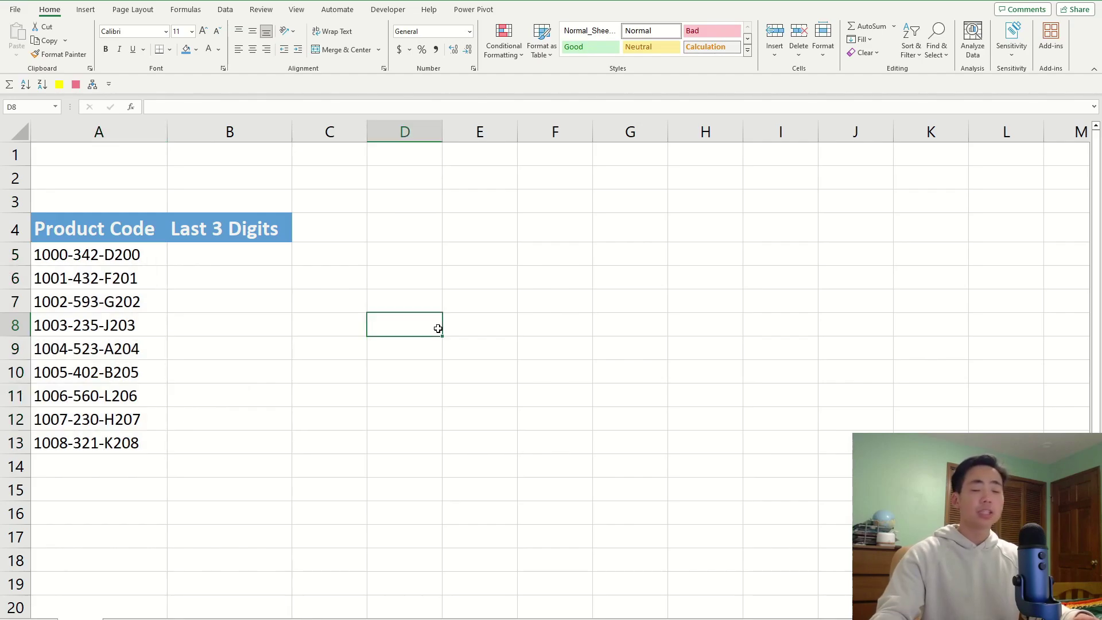
click(124, 253)
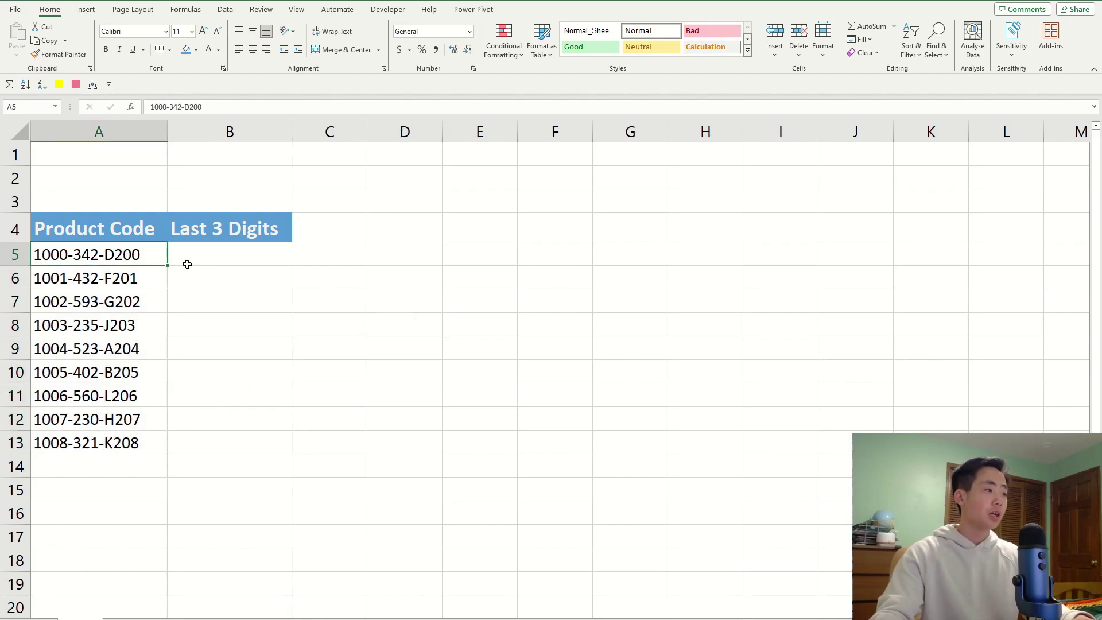
click(184, 261)
click(201, 293)
click(204, 342)
click(207, 419)
click(203, 444)
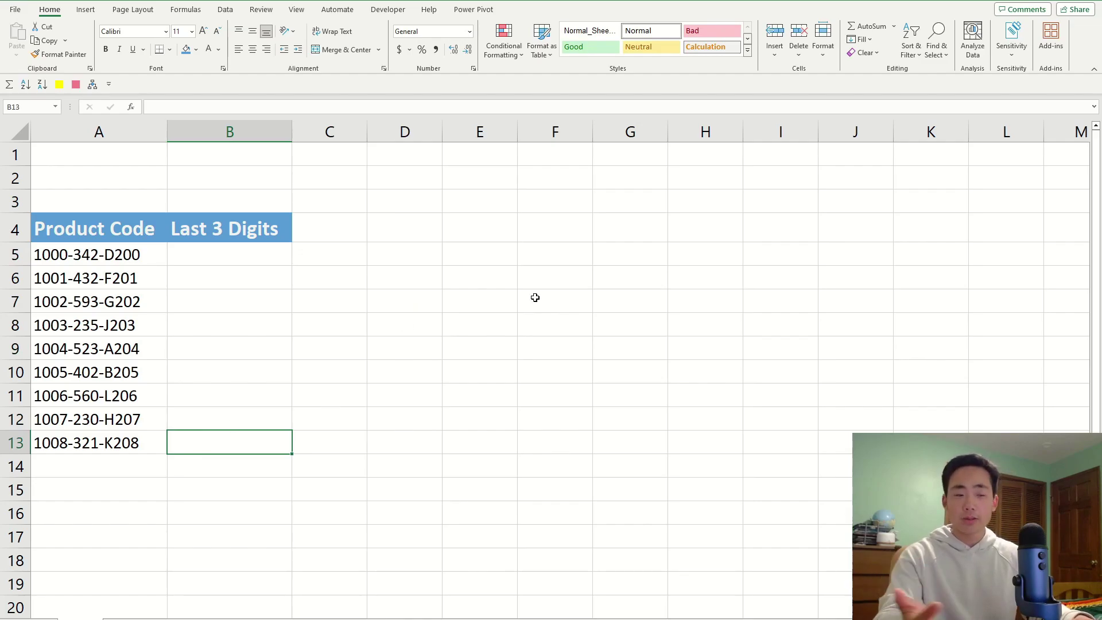
- Enter 200 in B5 and 201 in B6 as the example last three digits
click(263, 254)
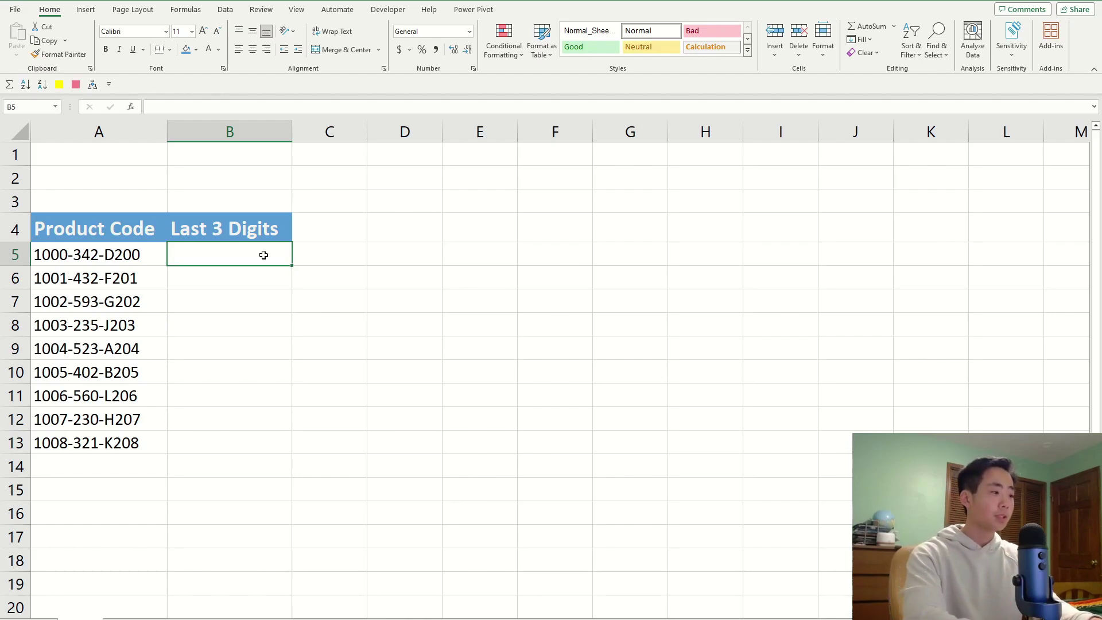
text(200)
key(Return)
text(201)
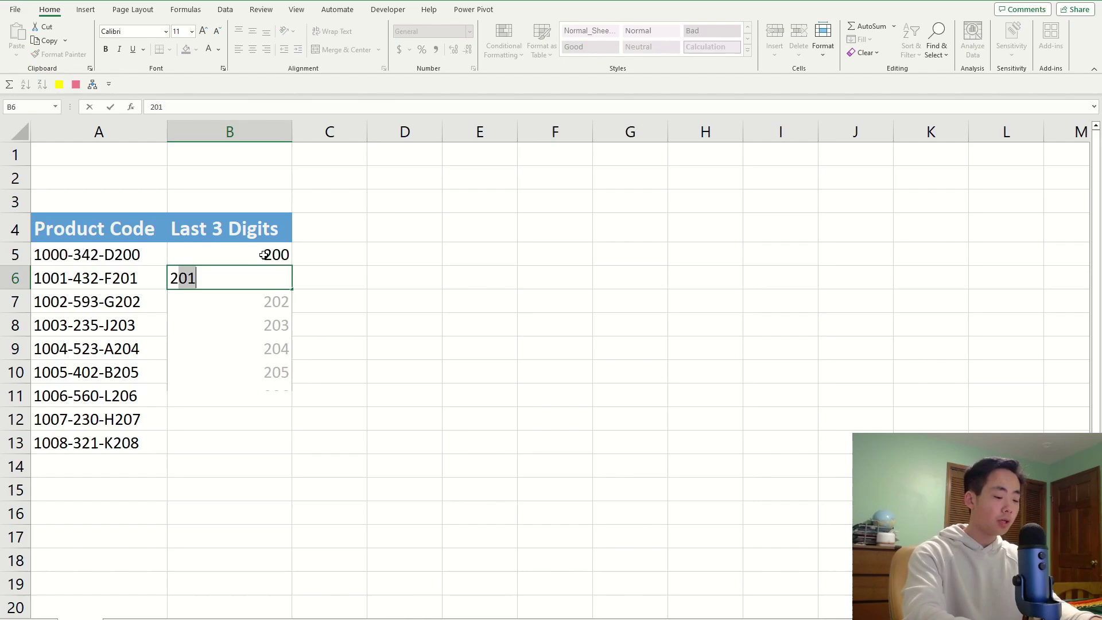
key(Return)
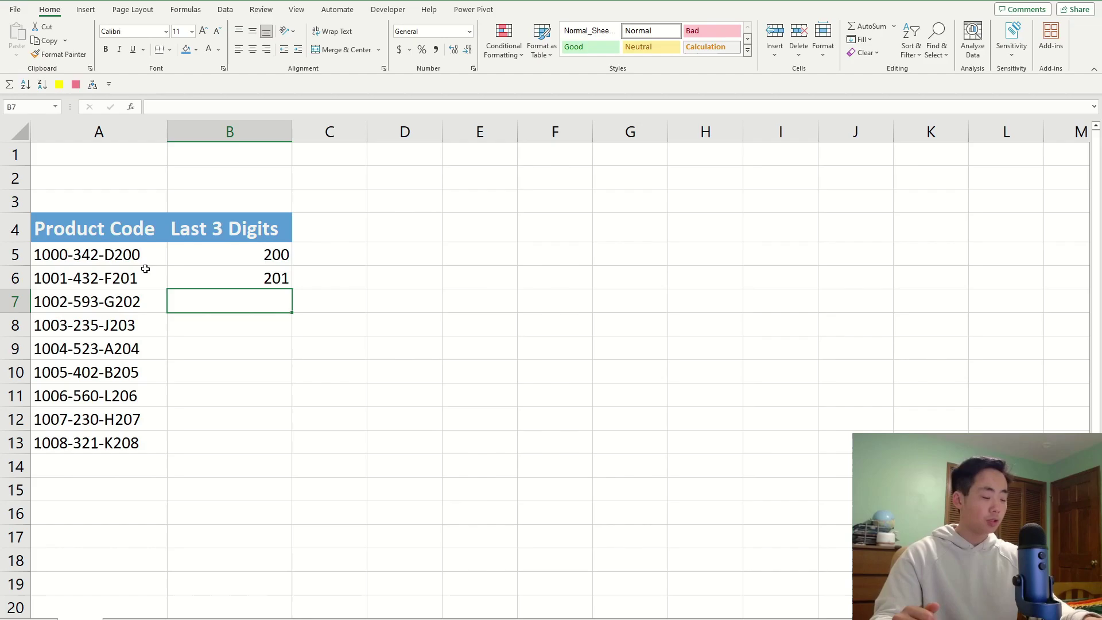
- Flash Fill the remaining last-three-digit values into B7:B13
key(ctrl+e)
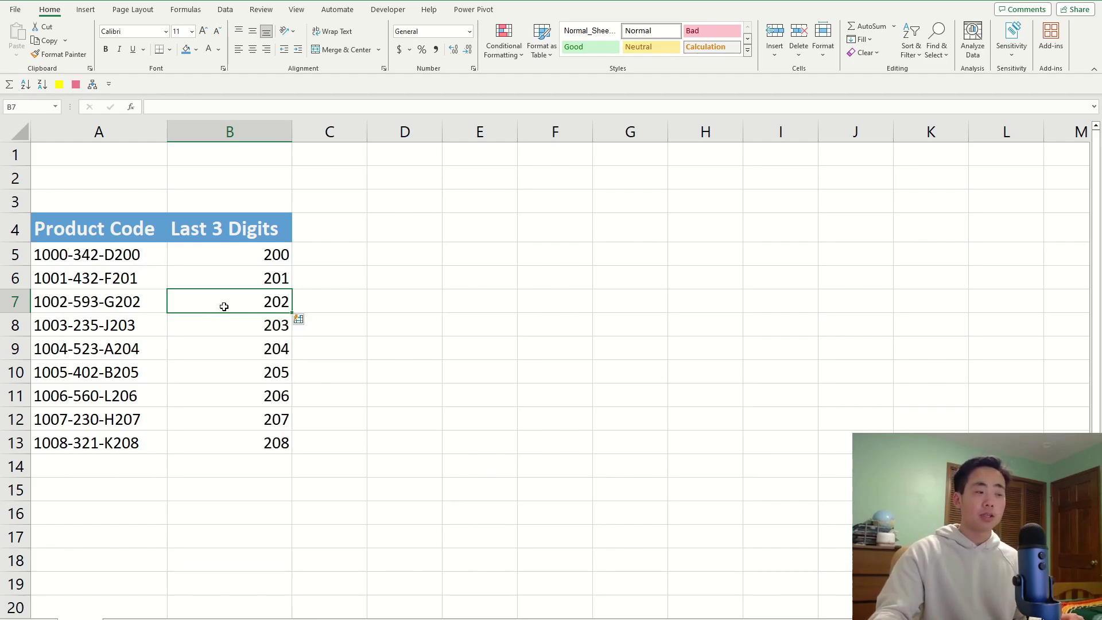
drag(224, 308, 236, 441)
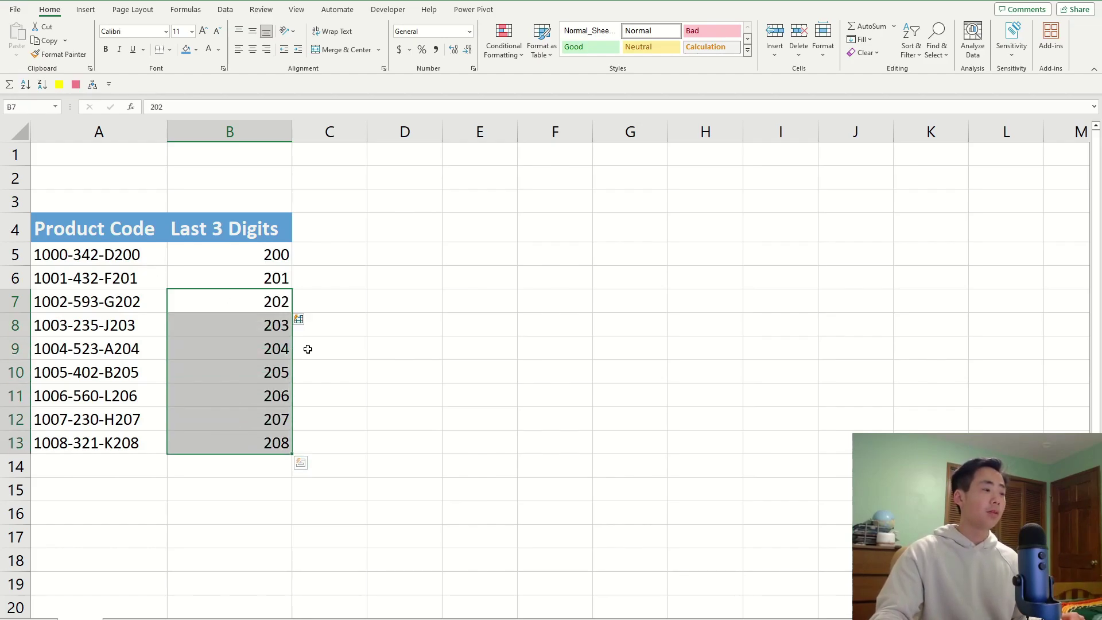
click(457, 317)
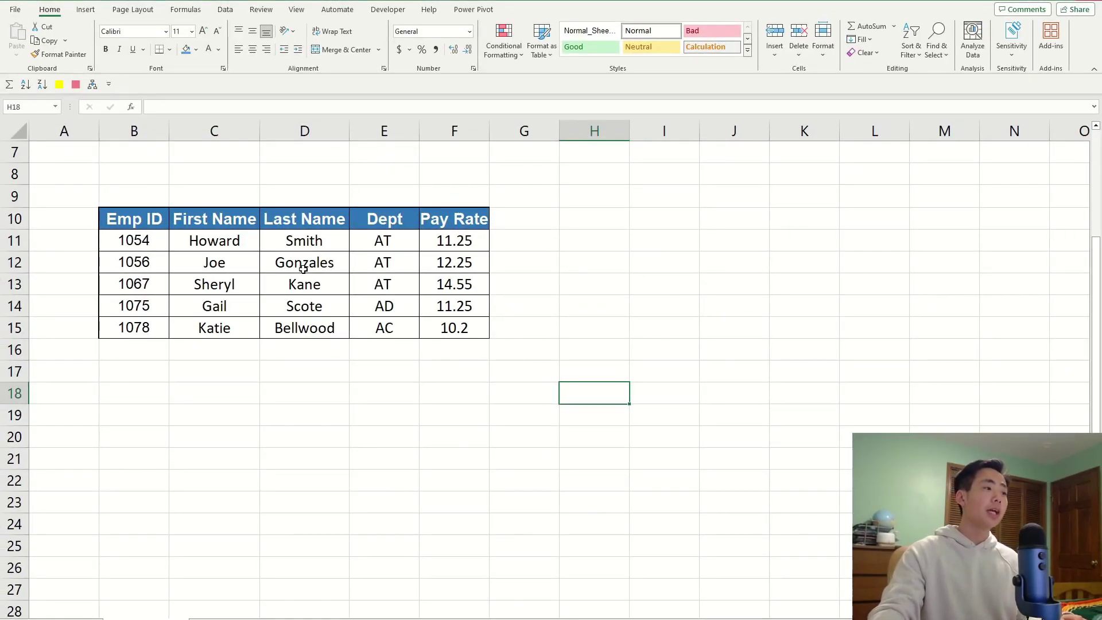
click(303, 262)
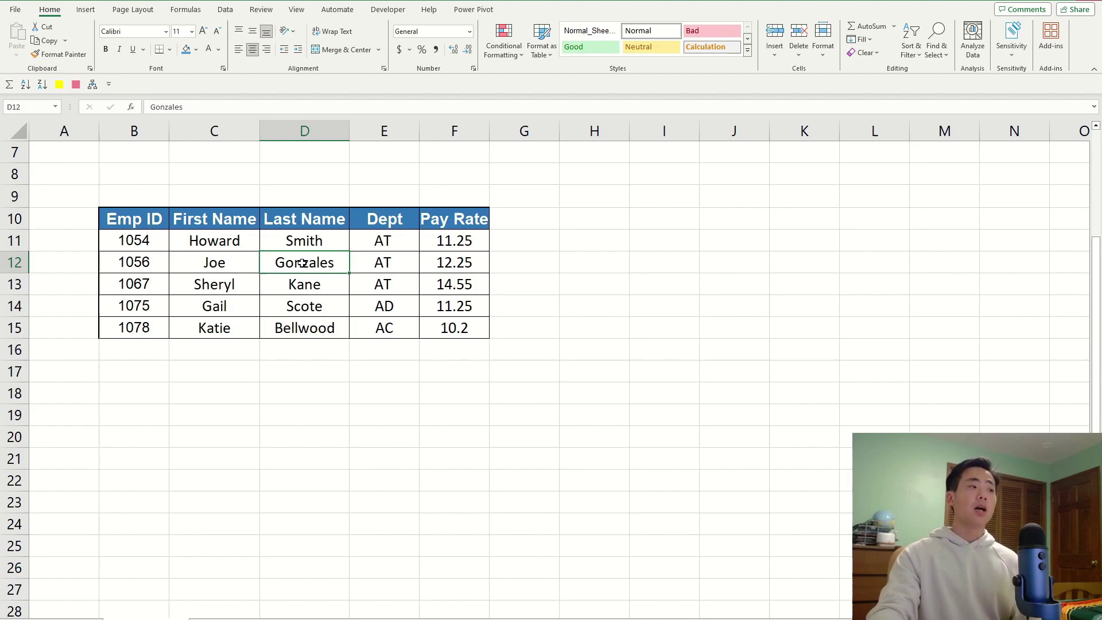
click(239, 268)
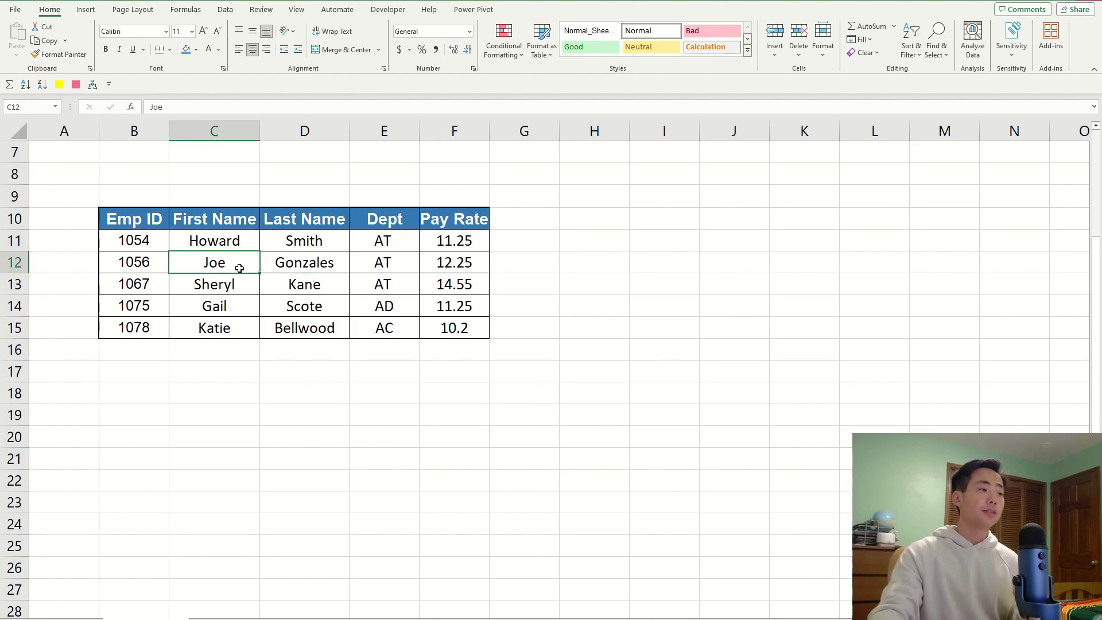
click(514, 373)
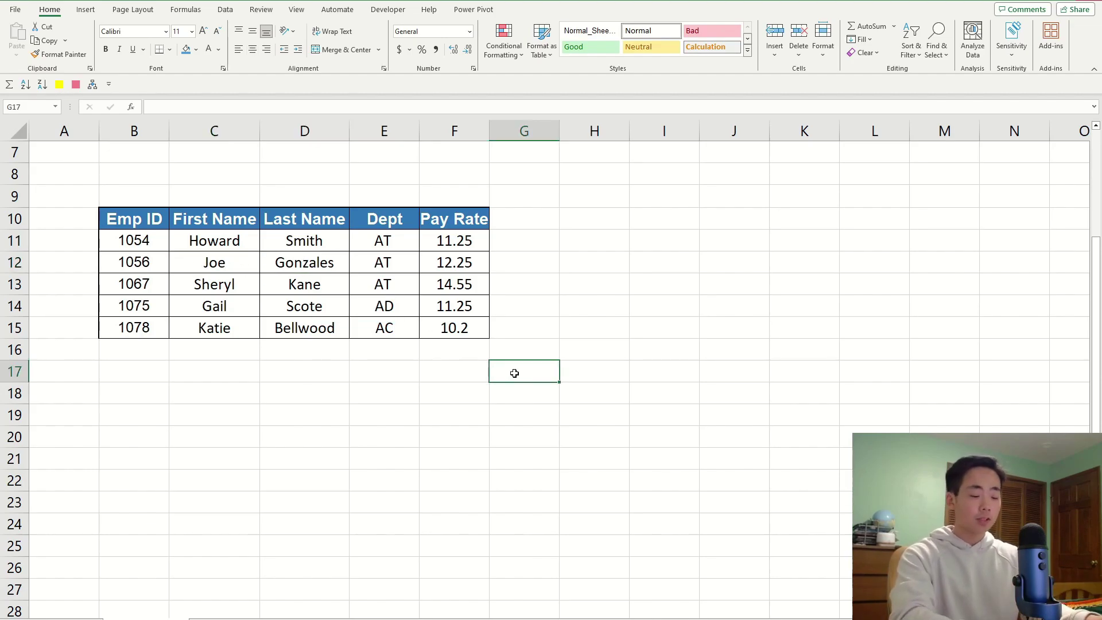
text(=VLOOK)
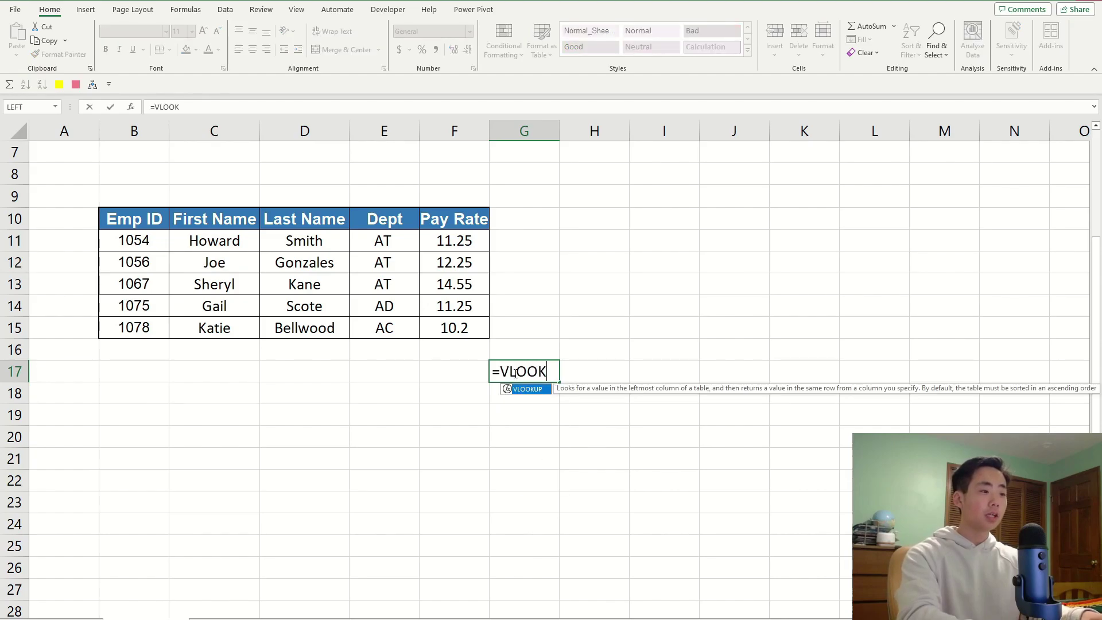
text(UP(()
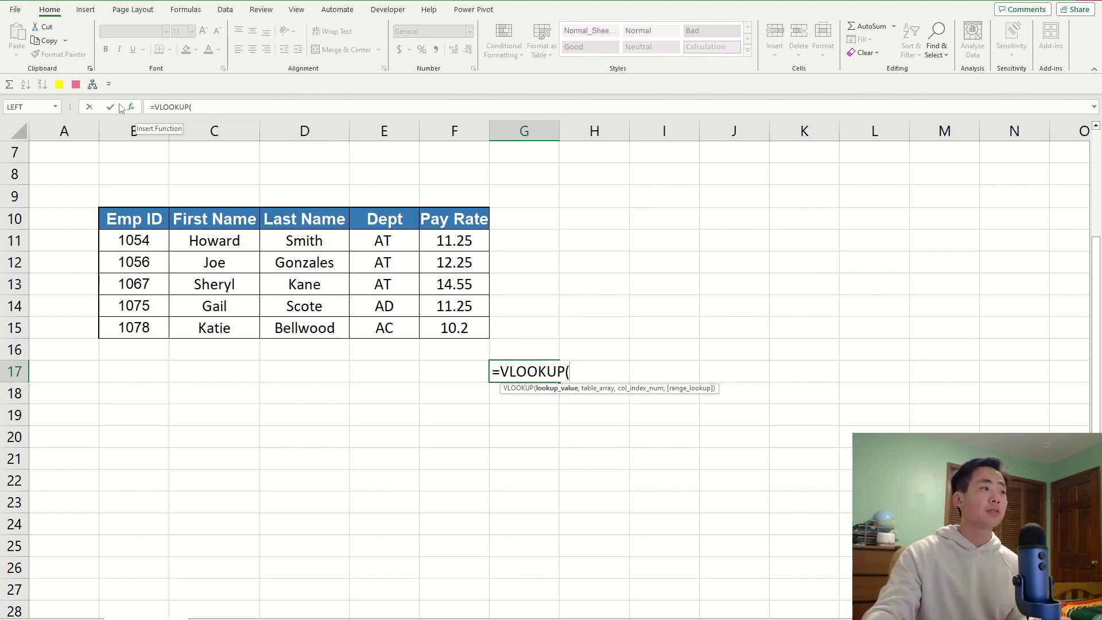
drag(198, 106, 142, 112)
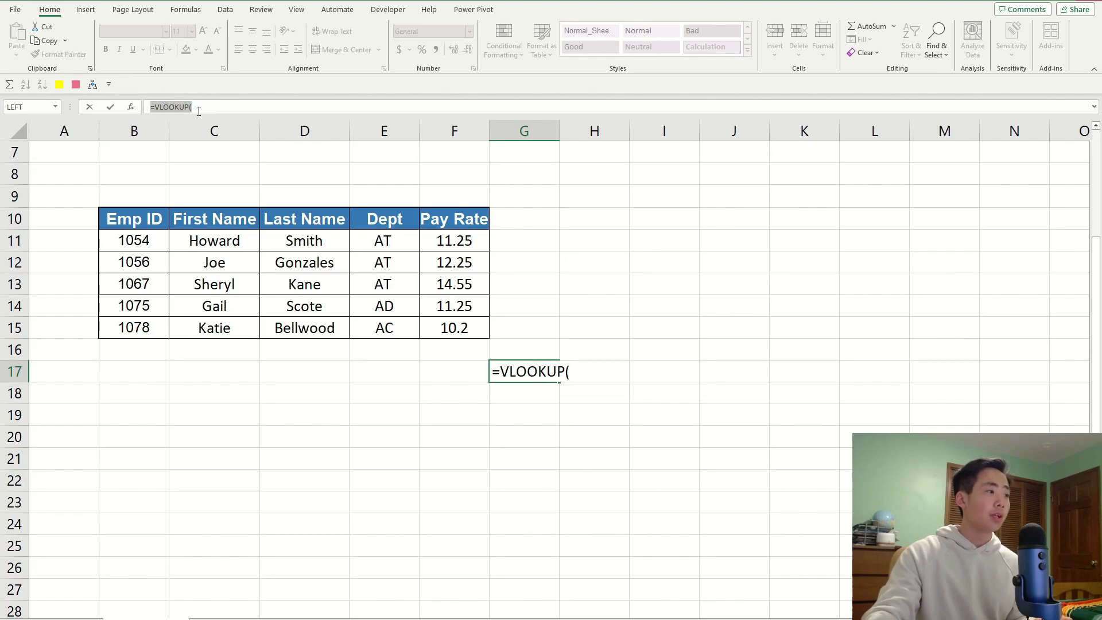
- Open the VLOOKUP Function Arguments and set the lookup value to C12 (Joe)
click(198, 109)
click(131, 107)
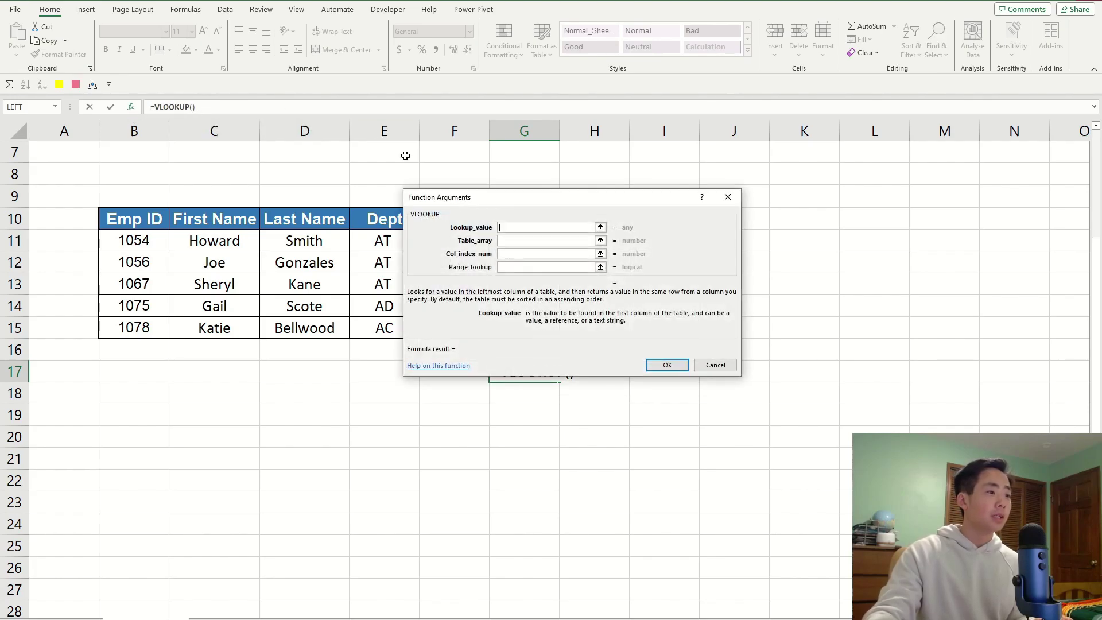
drag(482, 202, 404, 204)
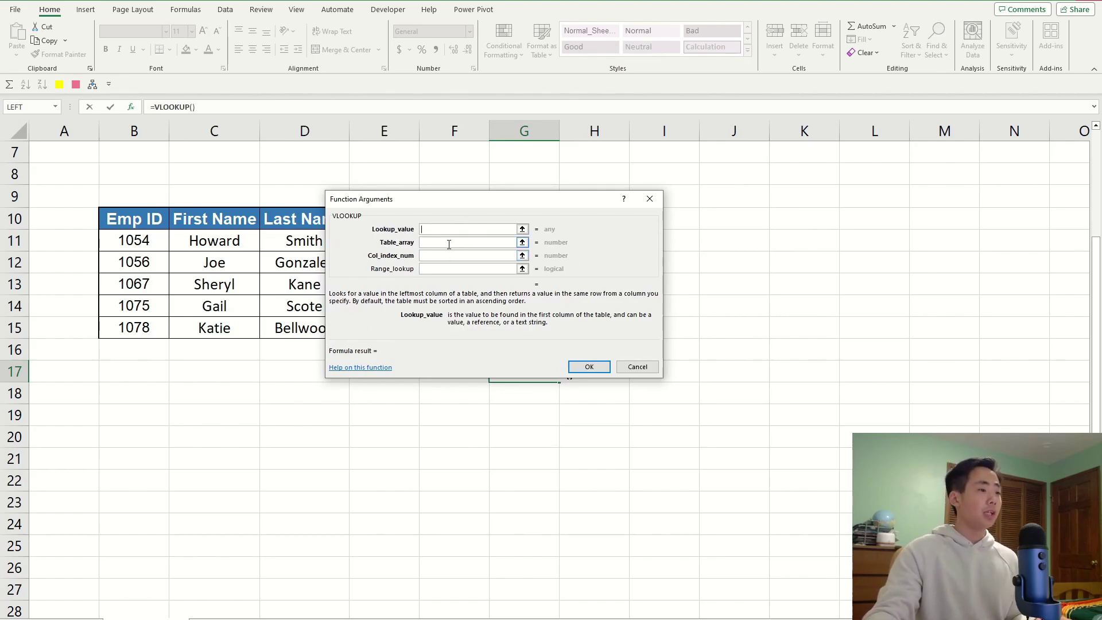
click(439, 258)
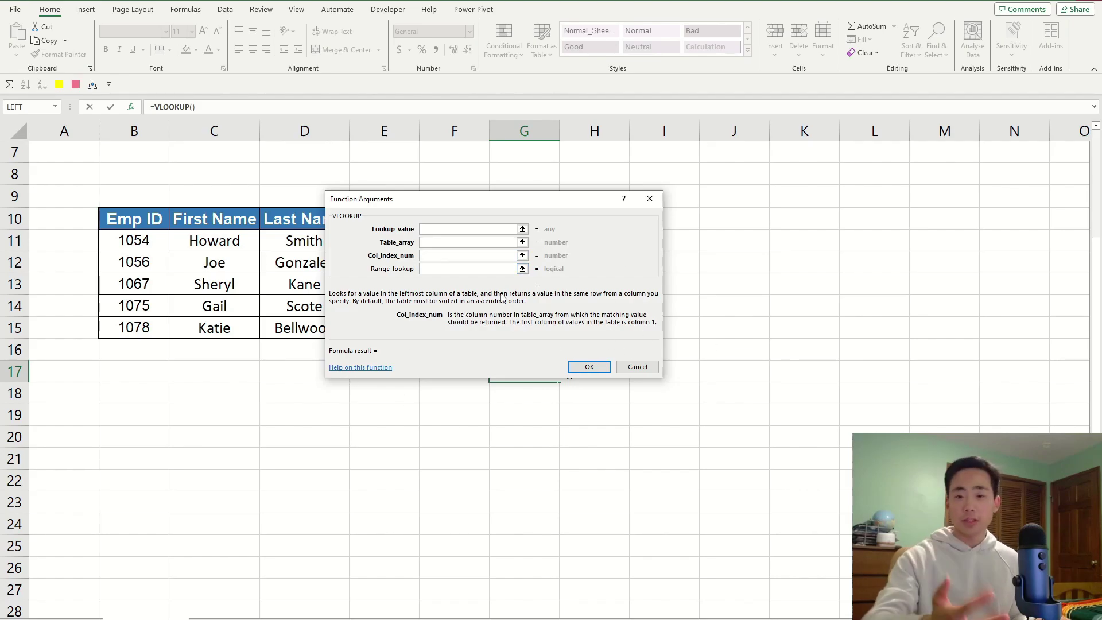
click(424, 228)
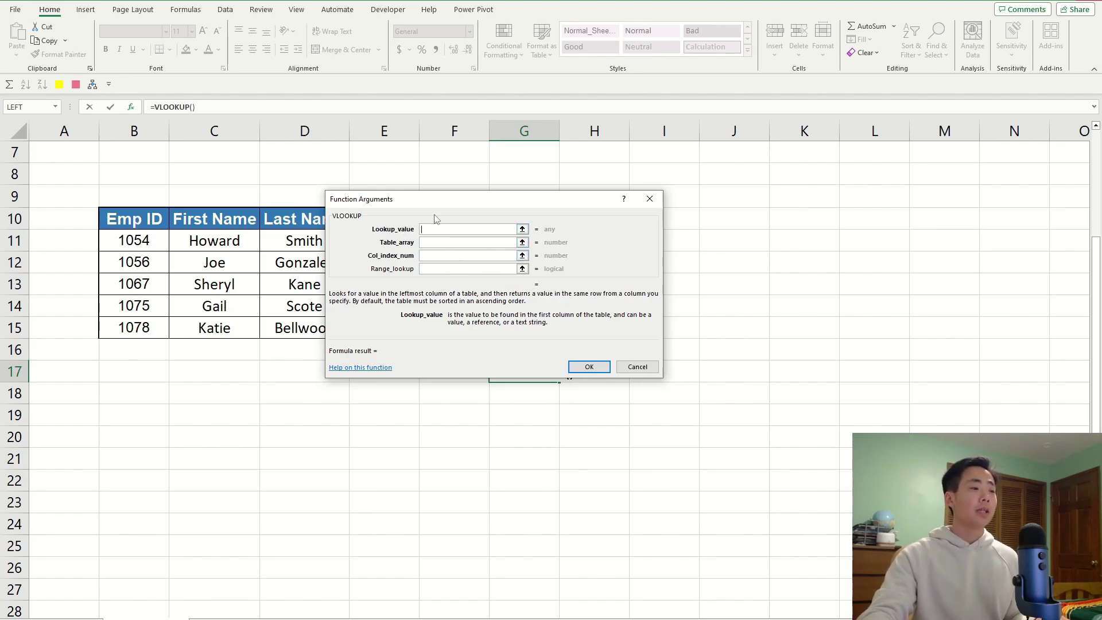
click(211, 263)
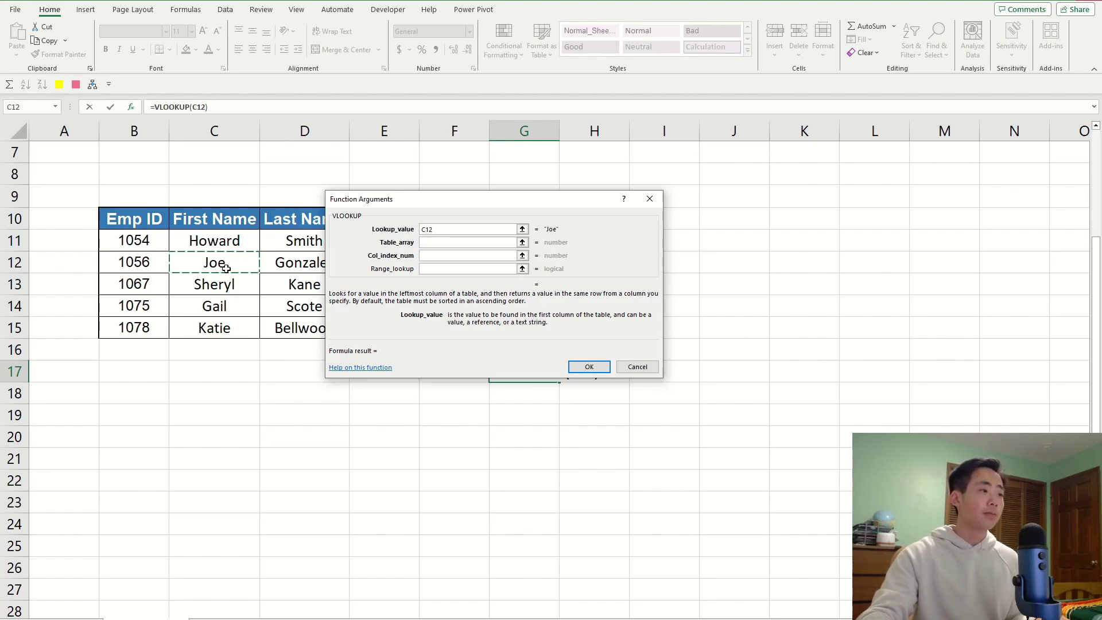
click(434, 243)
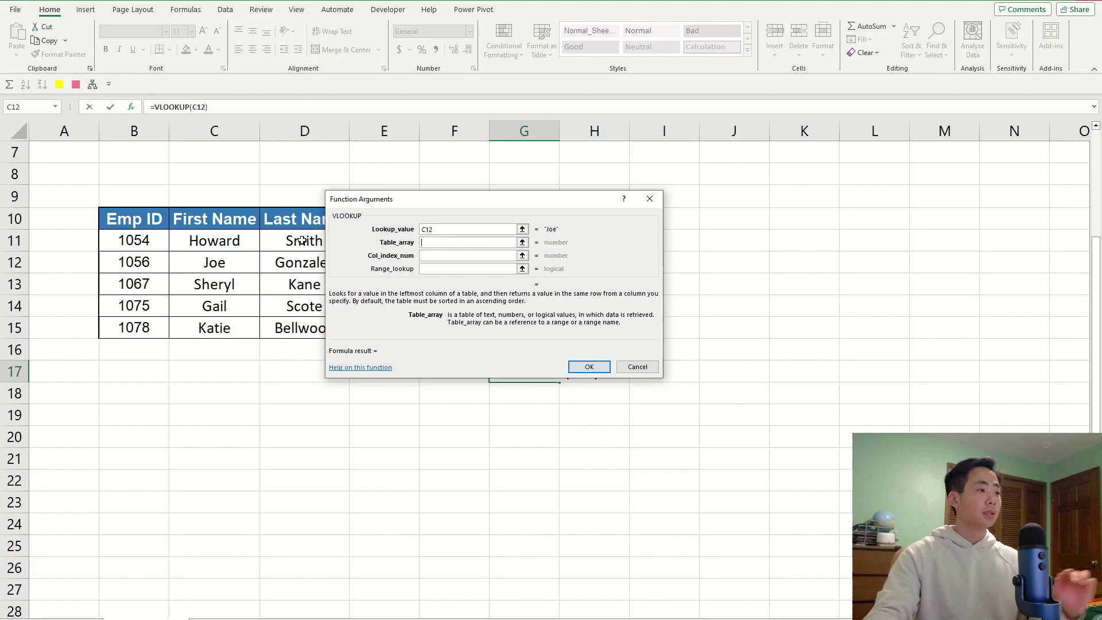
- Set the table array to C11:F15 and the column index to 2, previewing Gonzales
drag(207, 240, 446, 328)
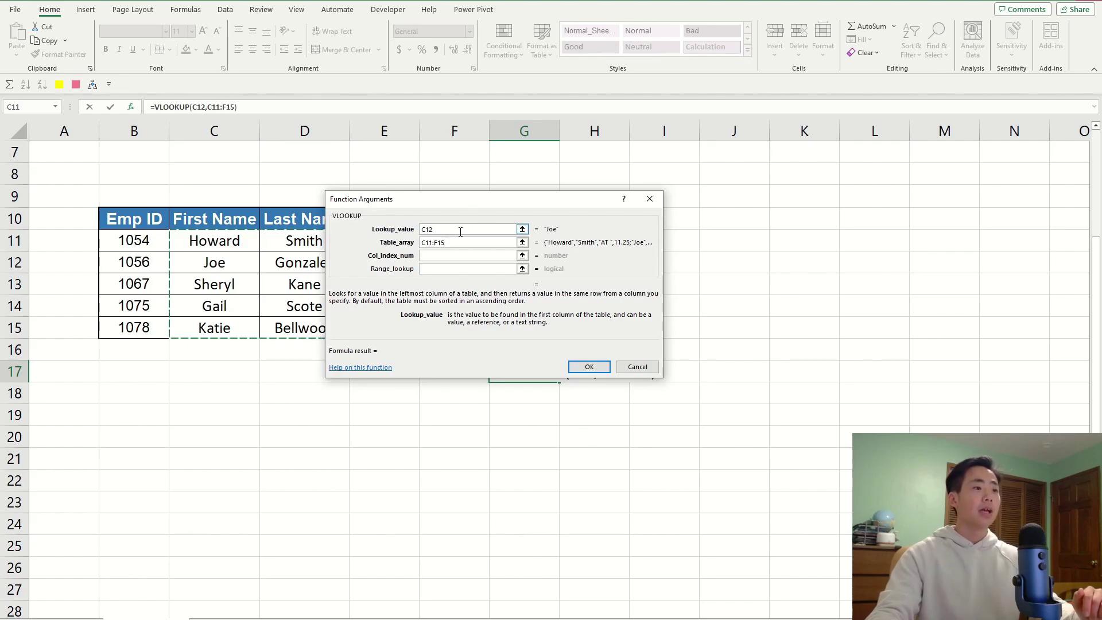
click(450, 257)
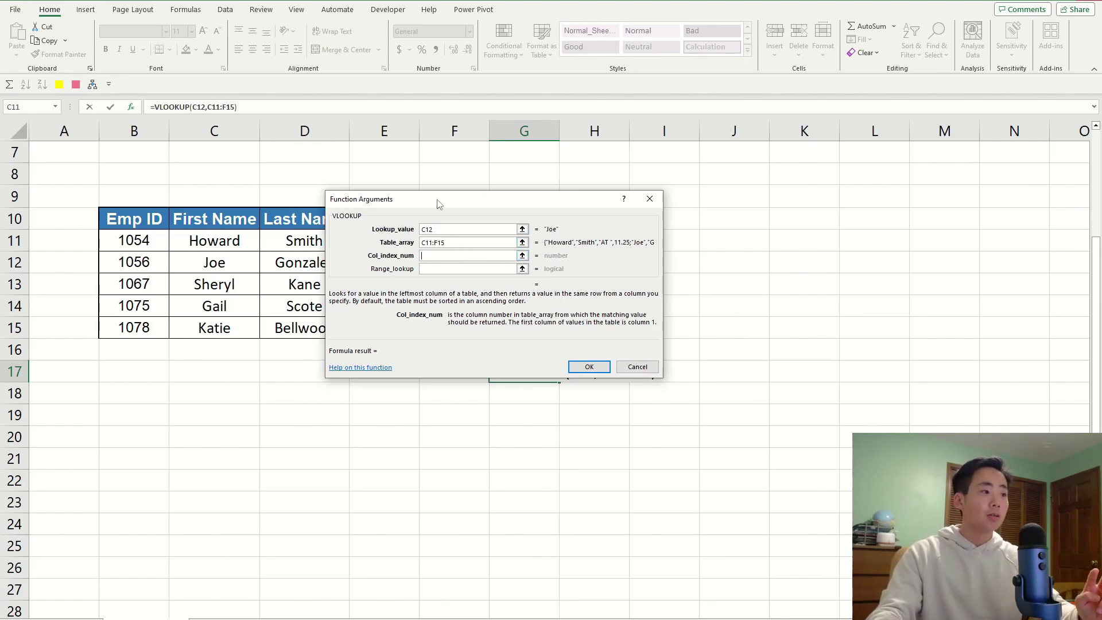
drag(437, 201, 599, 186)
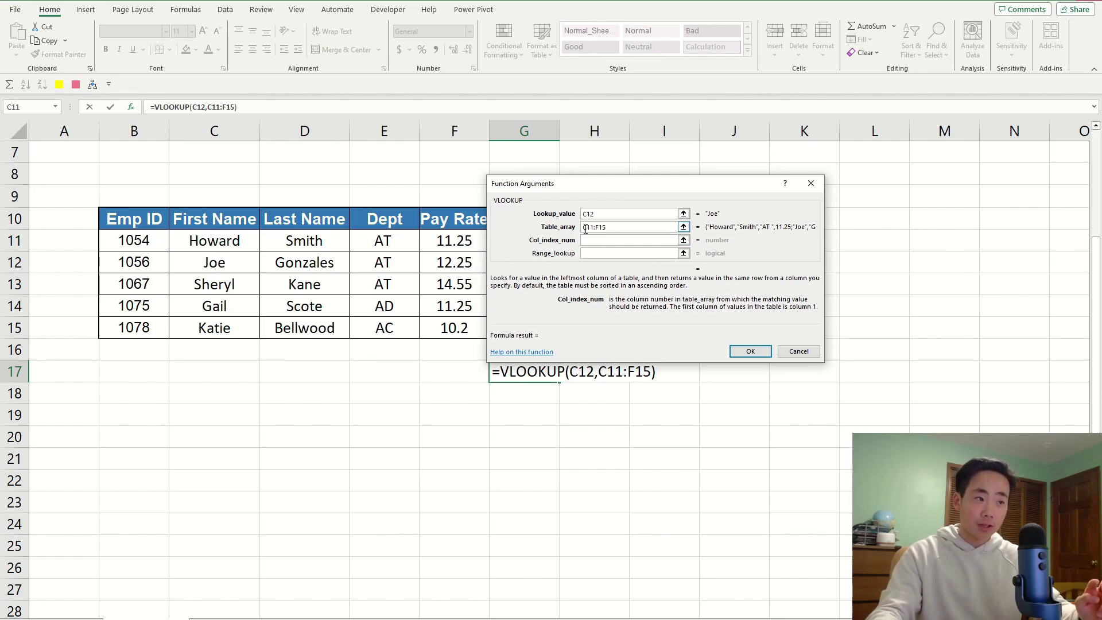
key(Tab)
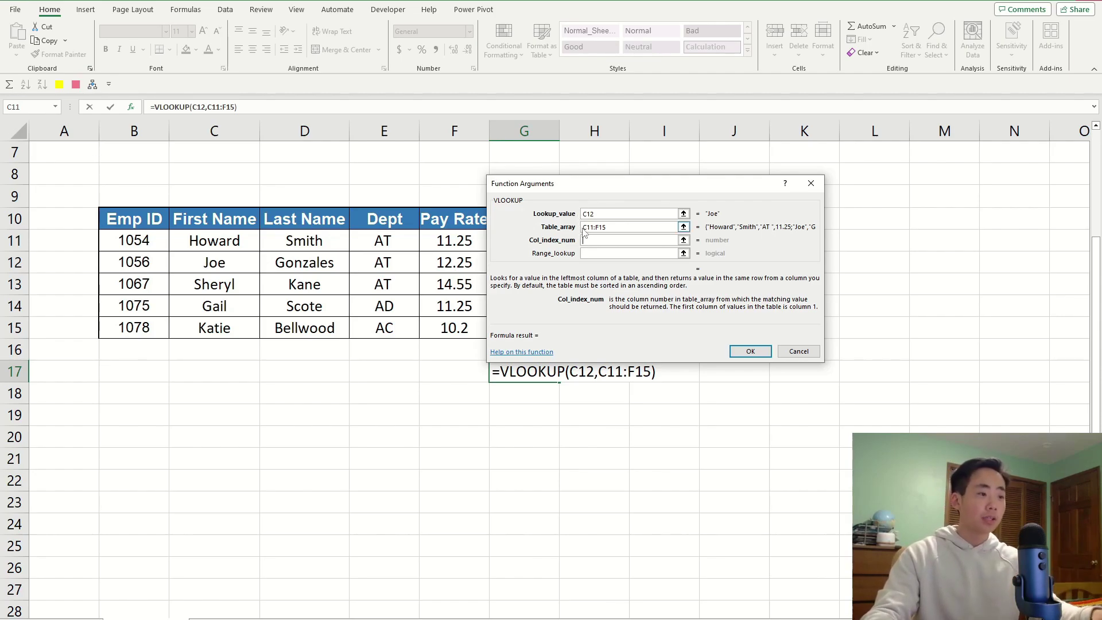
text(2)
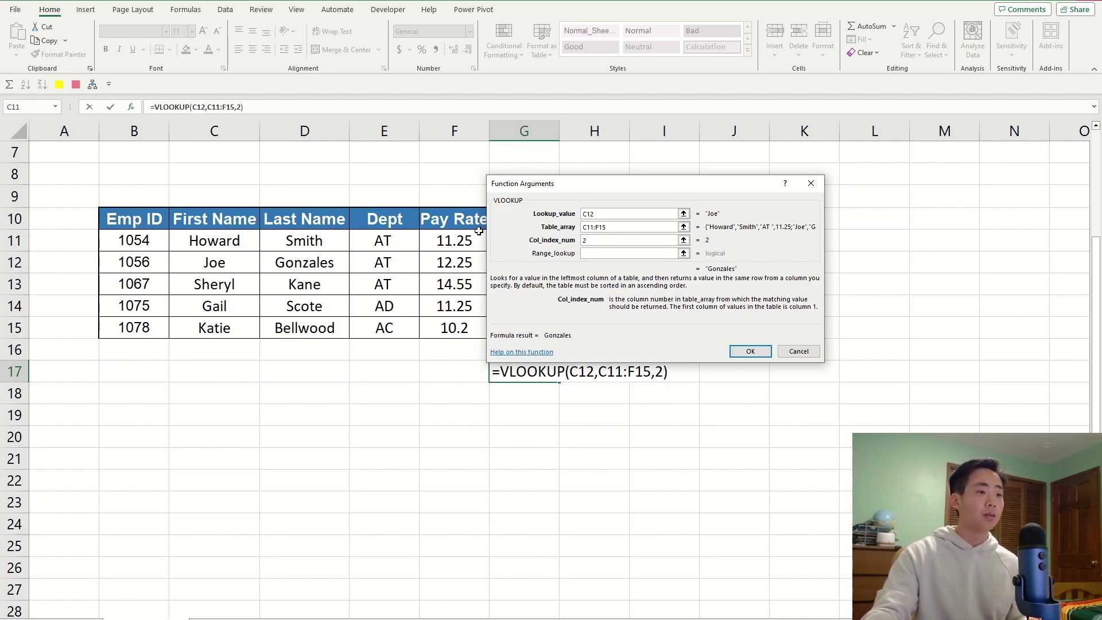
click(585, 254)
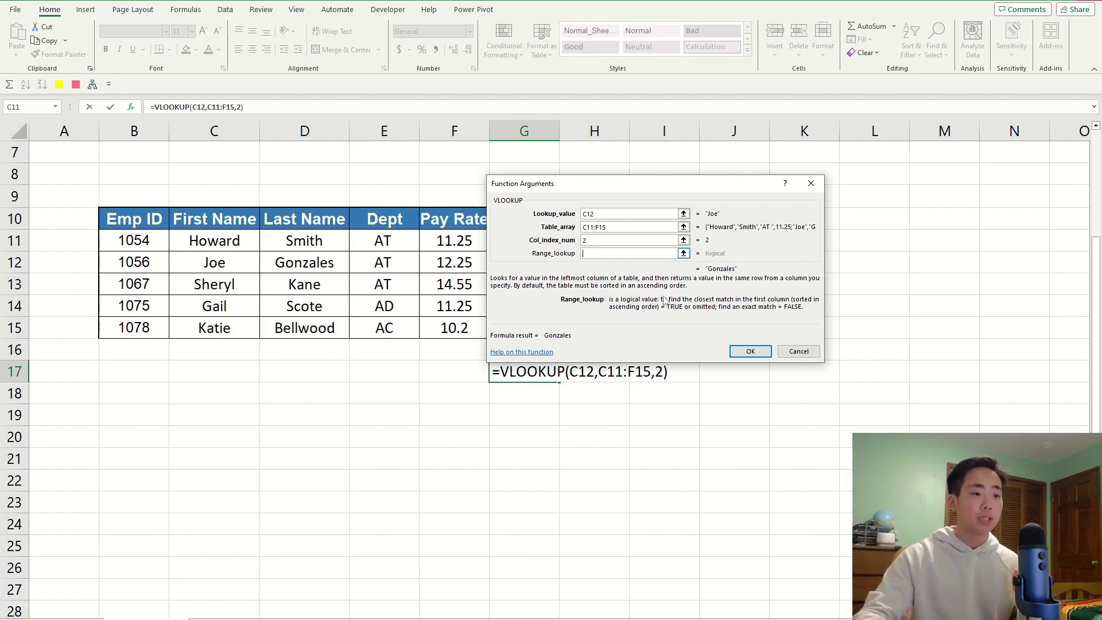
- Confirm the VLOOKUP so G17 returns Gonzales, then reopen its arguments to review them
click(751, 351)
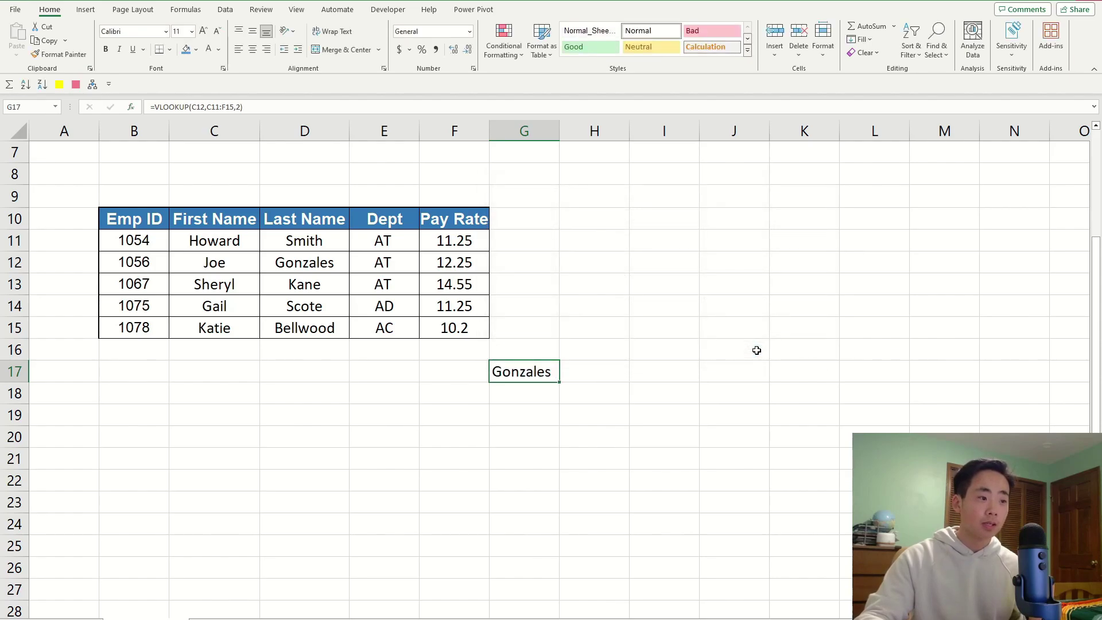
click(525, 395)
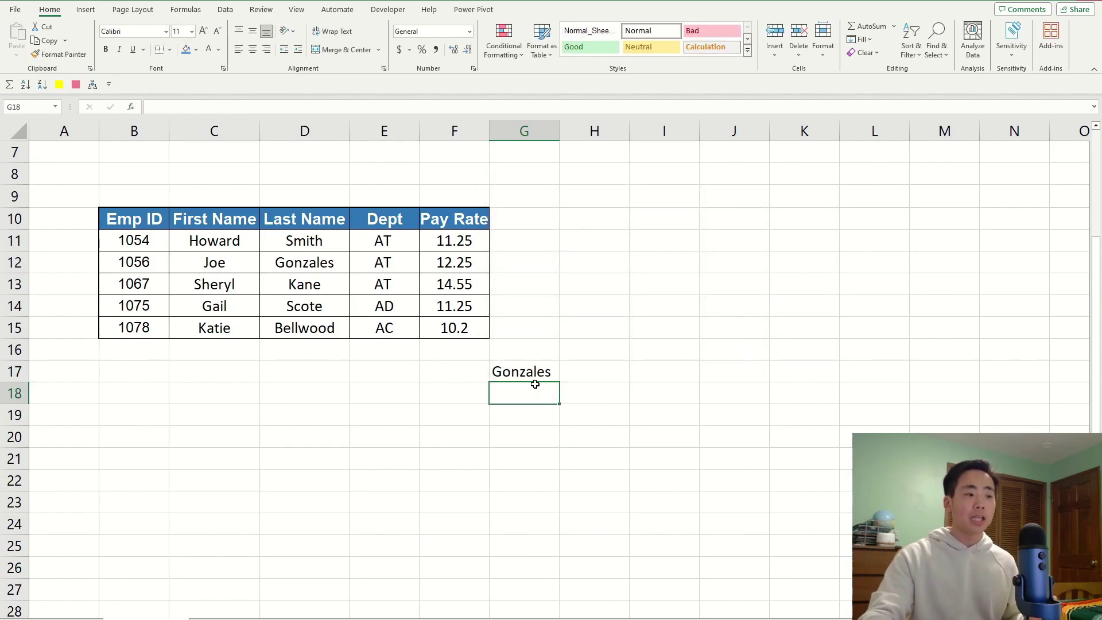
click(547, 373)
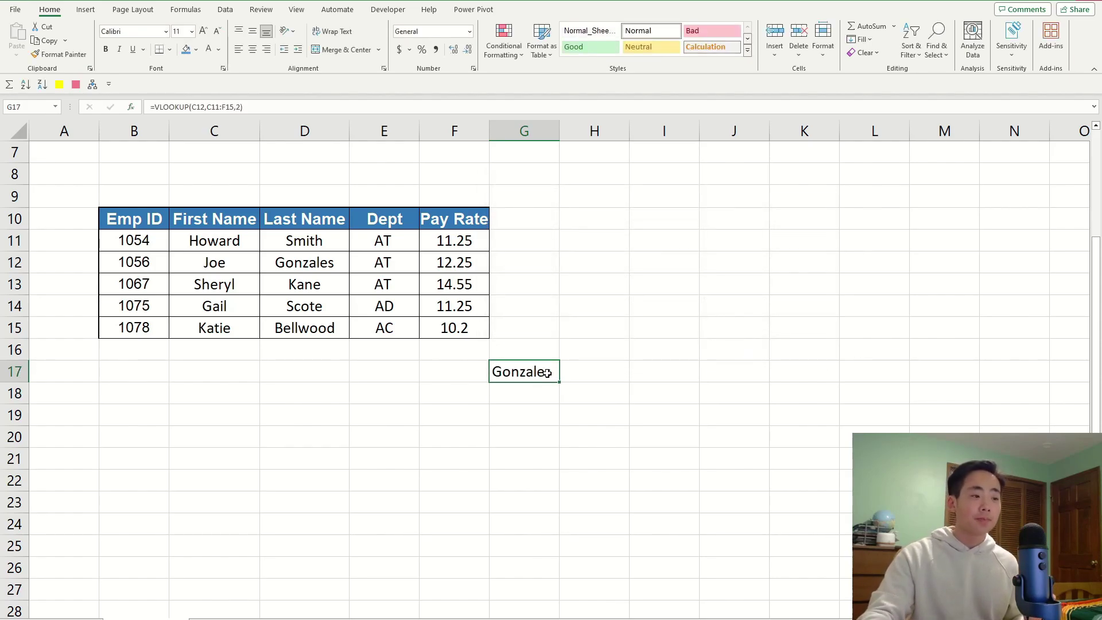
click(199, 263)
click(498, 368)
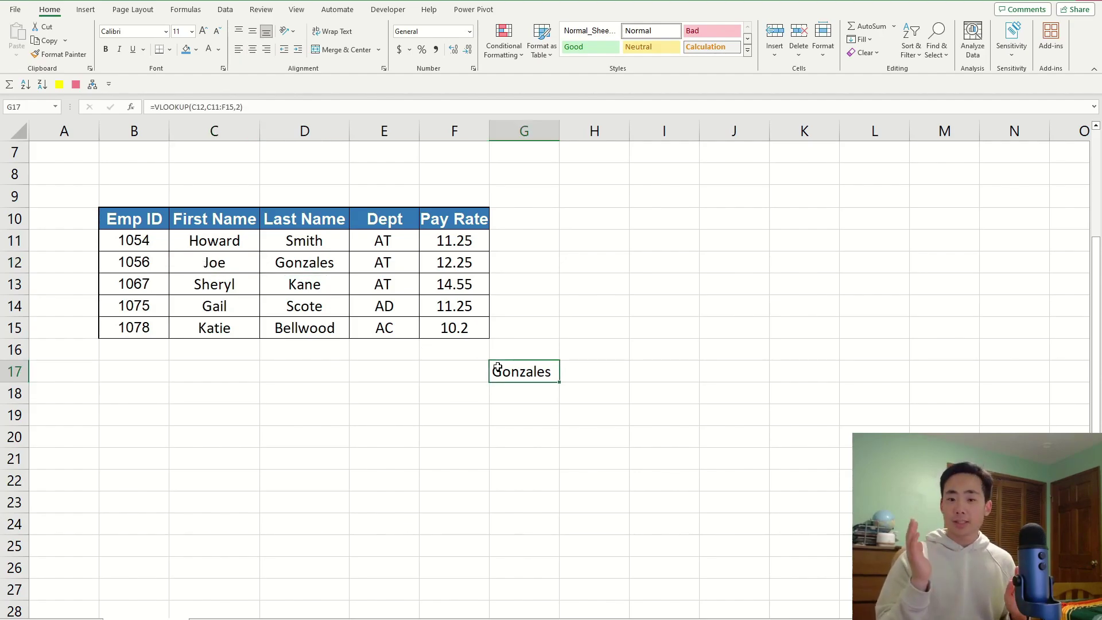
click(131, 107)
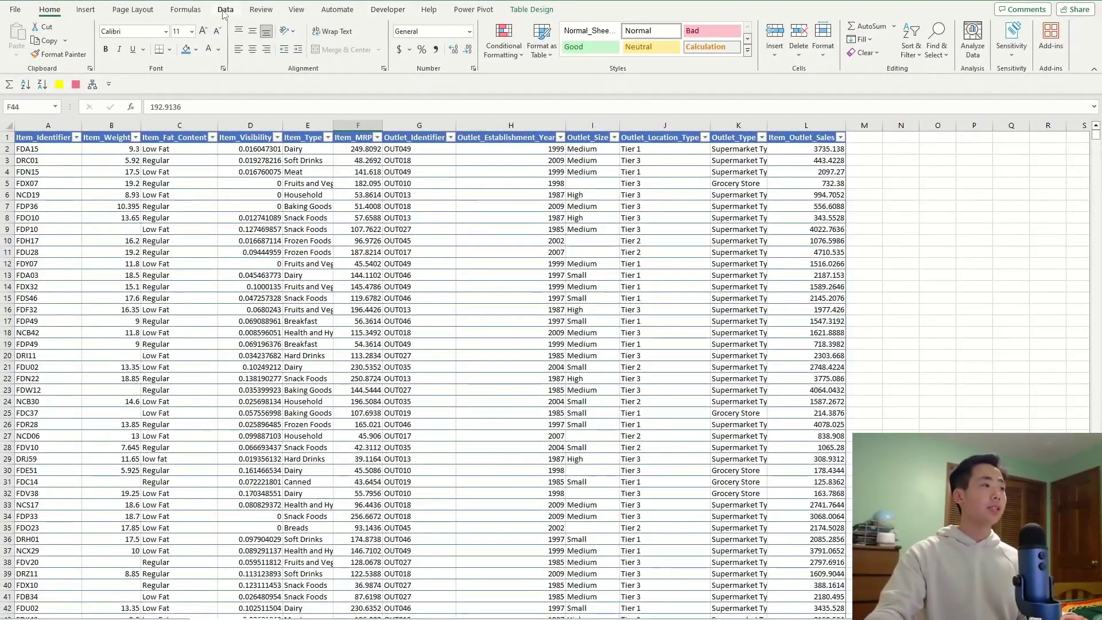
- Choose Descriptive Statistics from the Data tab's Data Analysis tools
click(224, 12)
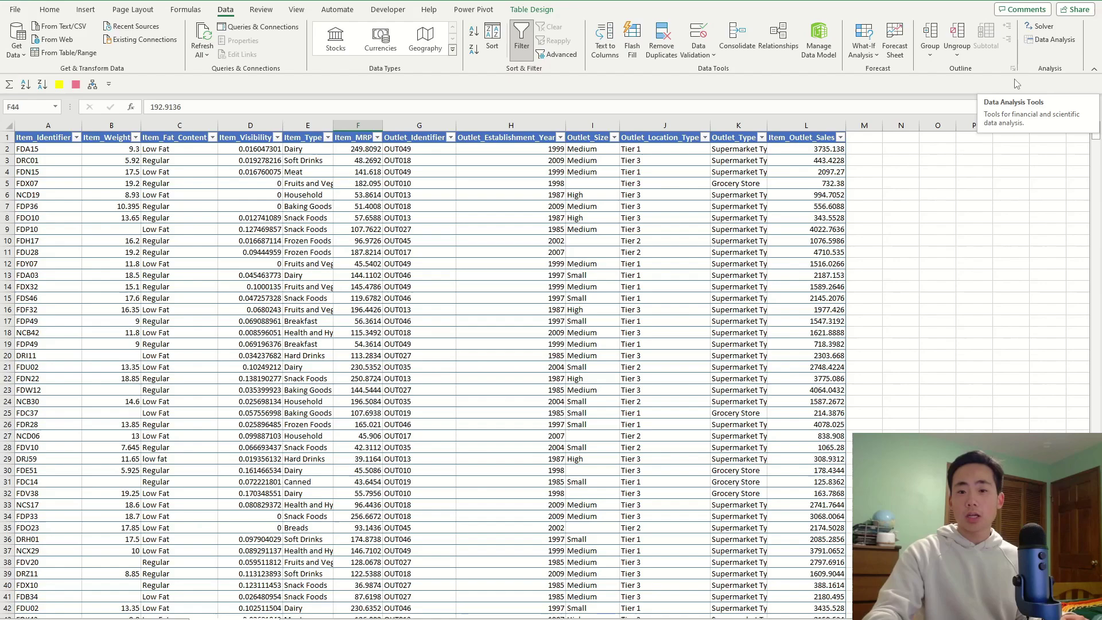
click(1050, 40)
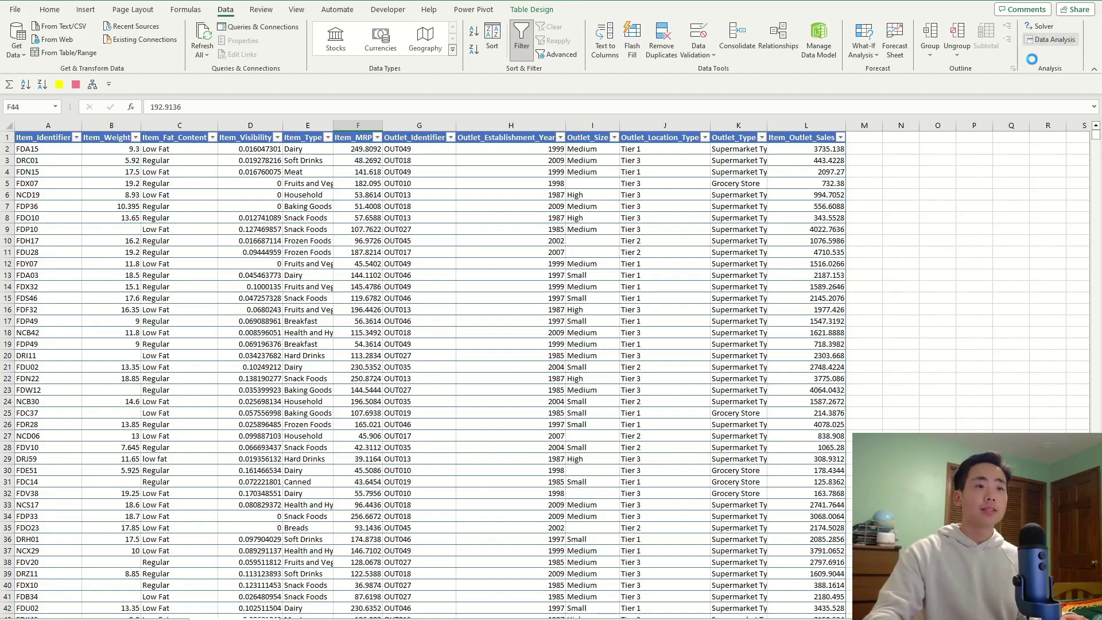
scroll(642, 255, down, 3)
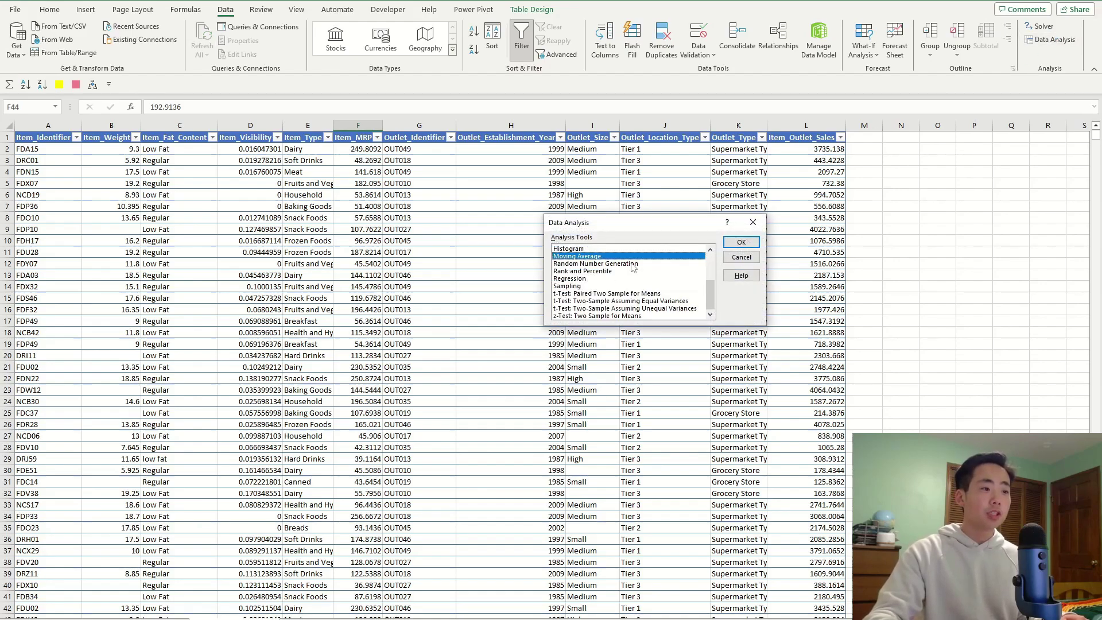
scroll(637, 261, up, 4)
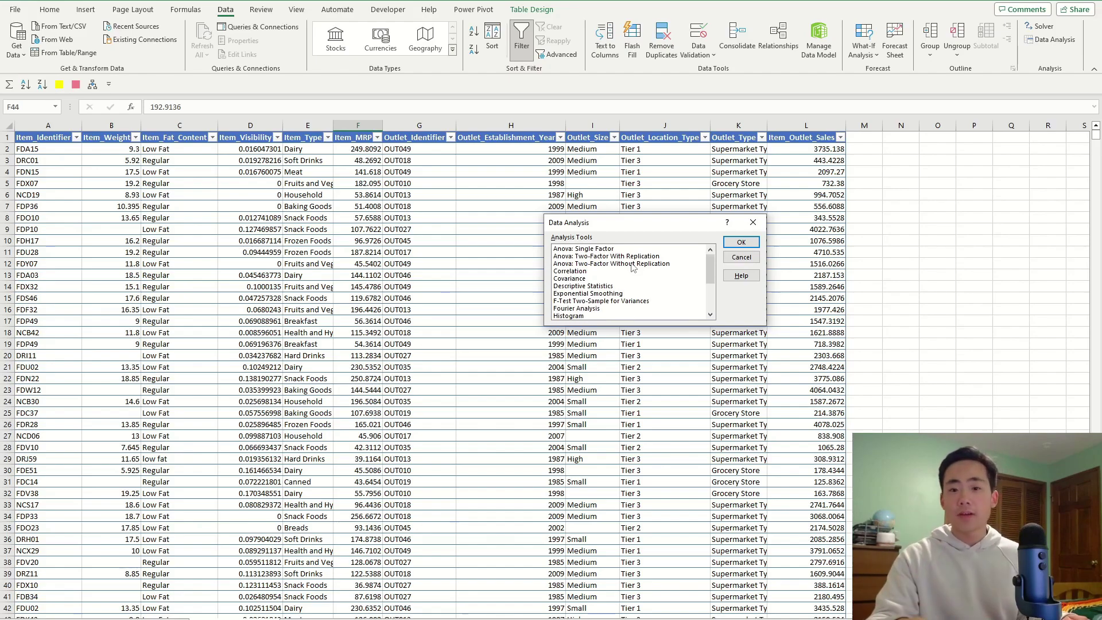
scroll(633, 267, down, 3)
scroll(632, 267, up, 3)
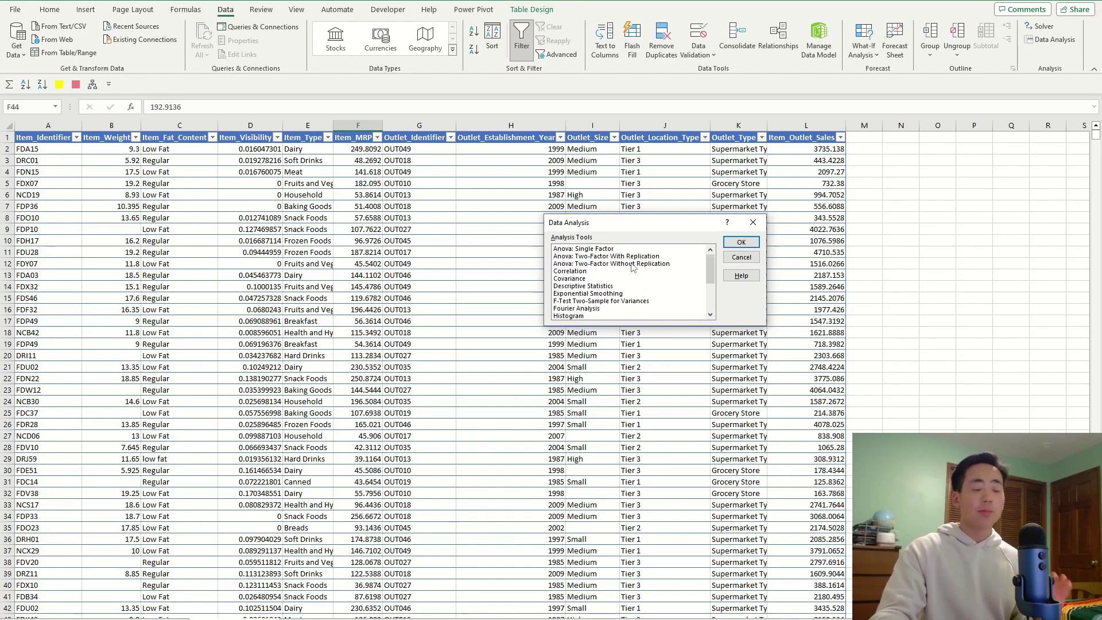
scroll(632, 267, down, 3)
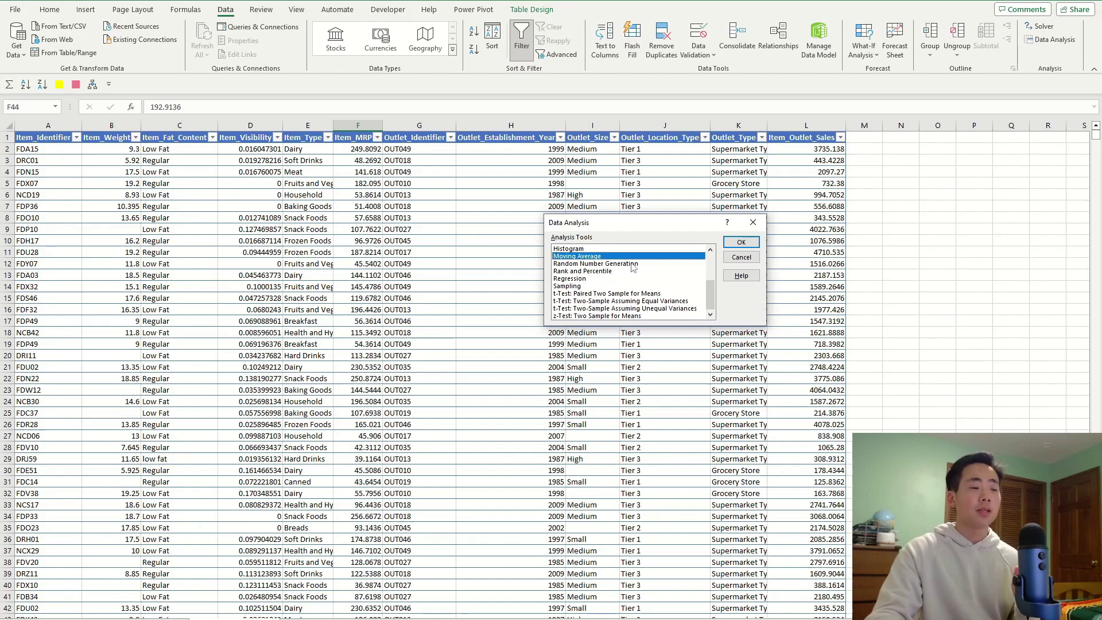
scroll(633, 267, up, 2)
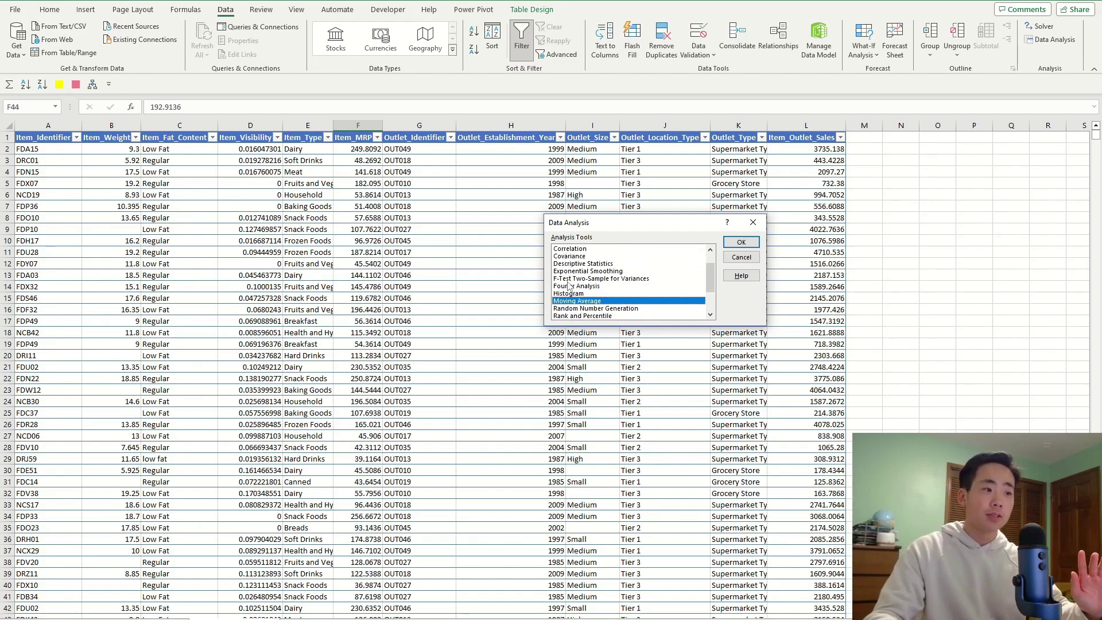
scroll(589, 256, down, 3)
scroll(587, 254, up, 4)
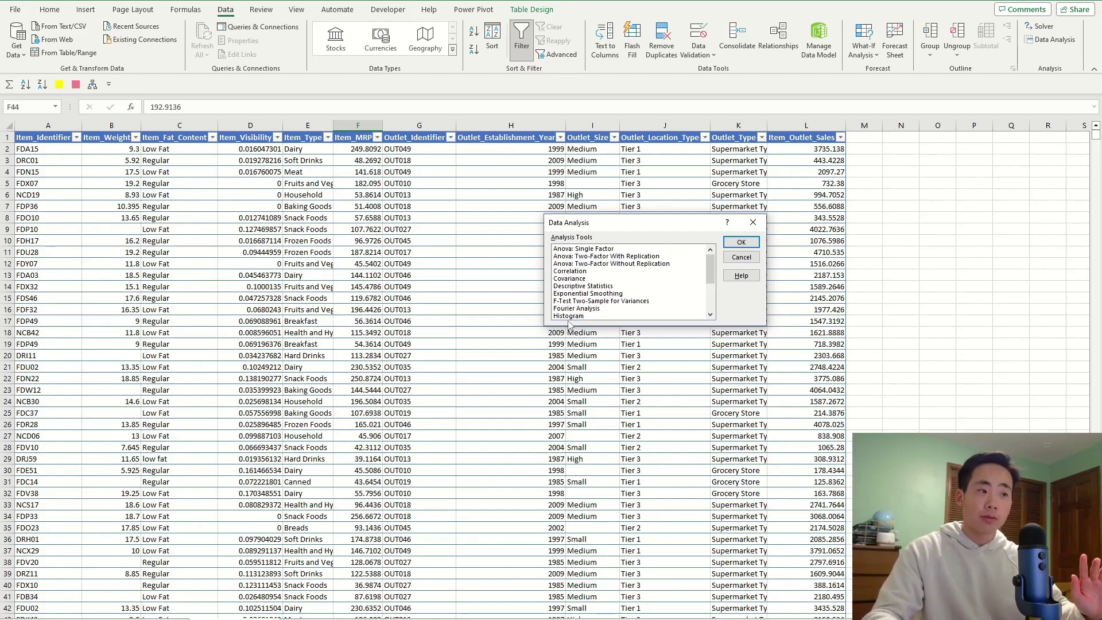
scroll(624, 264, down, 1)
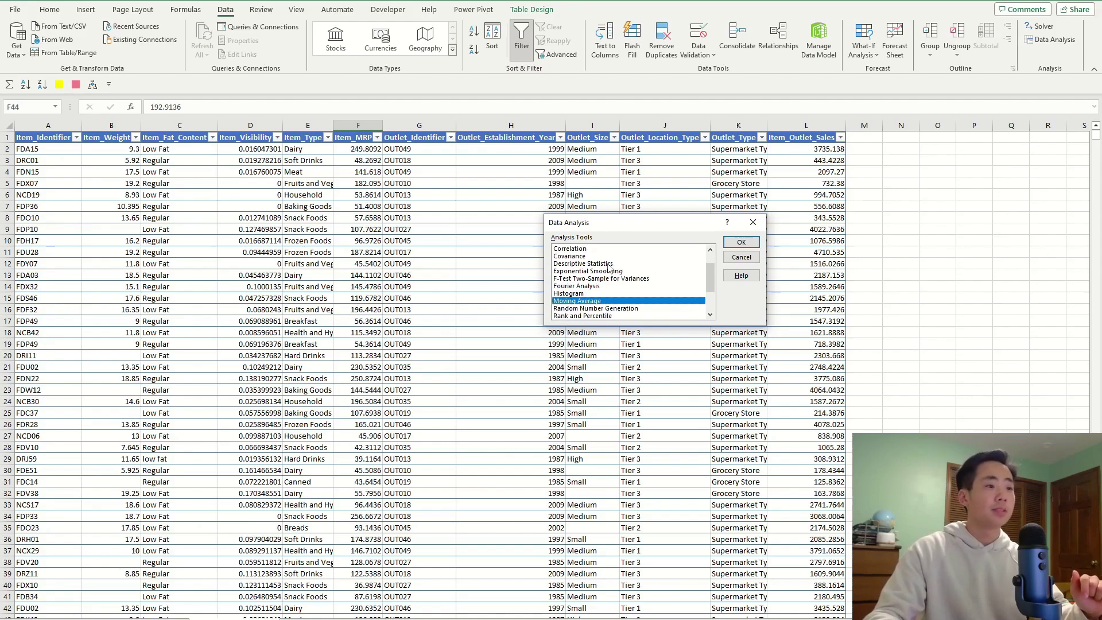
click(597, 264)
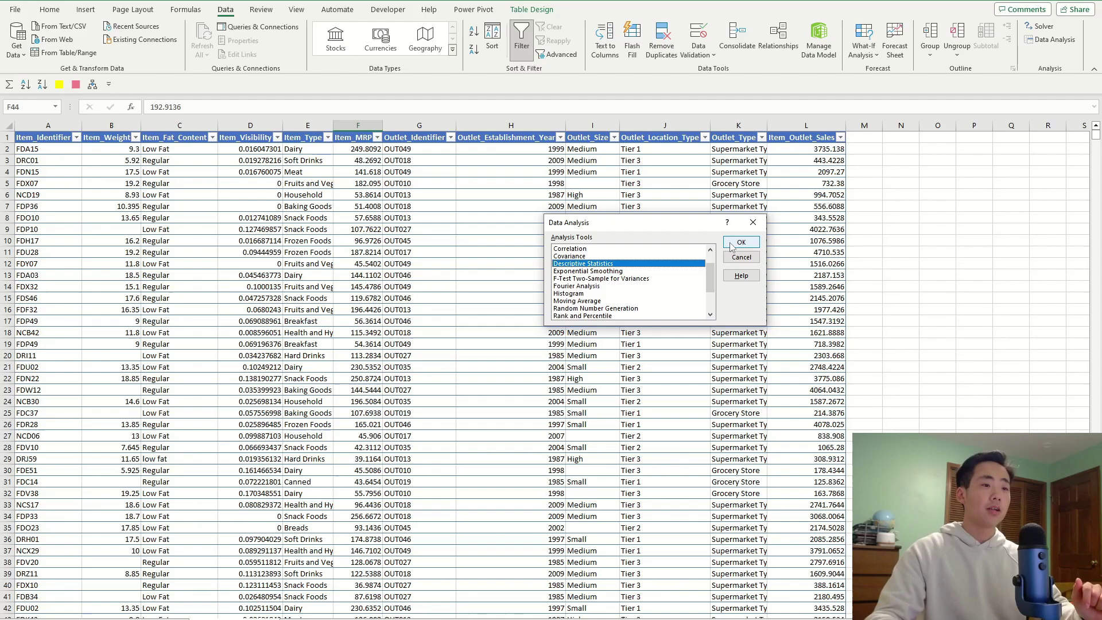
scroll(631, 281, down, 2)
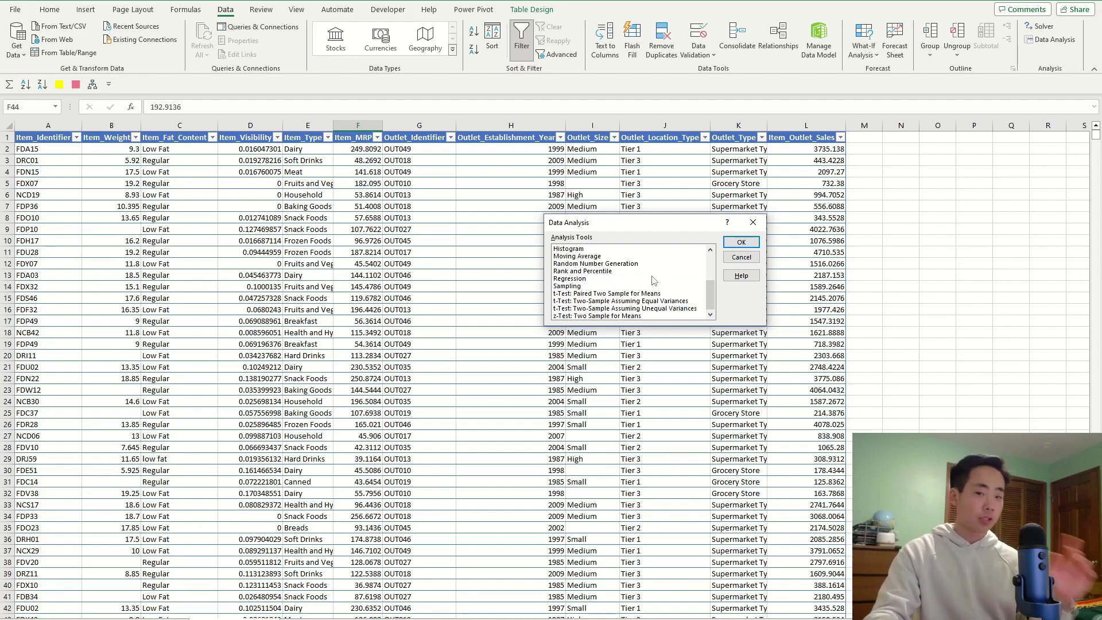
scroll(653, 279, up, 2)
click(741, 242)
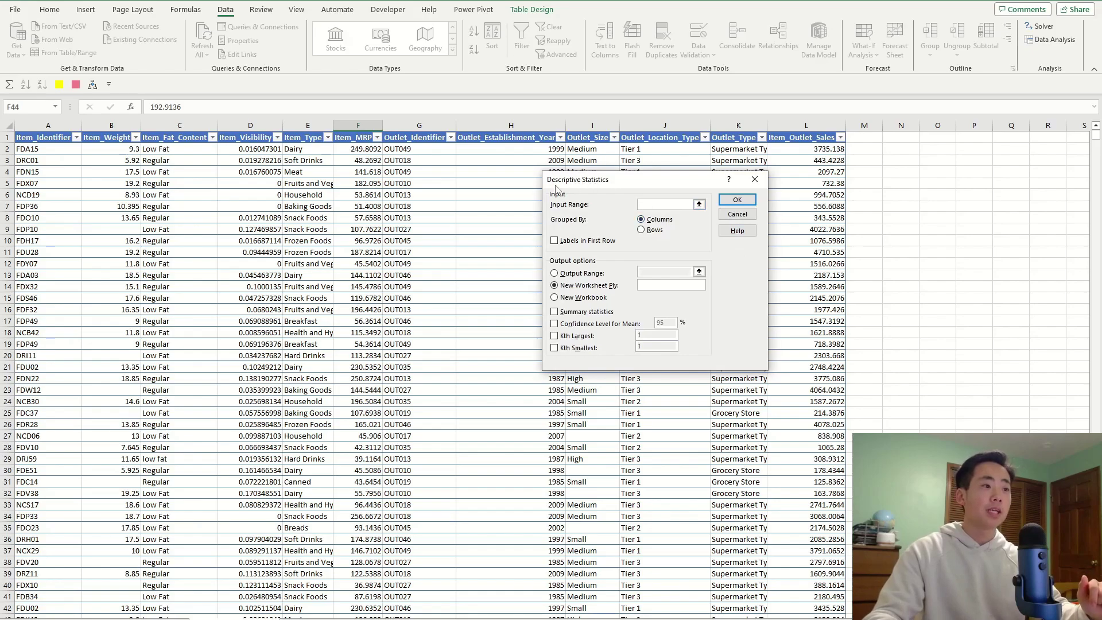
- Set the input range to the sales column L2:L8524
mouse_move(646, 189)
mouse_down()
mouse_move(928, 175)
mouse_move(655, 197)
mouse_up()
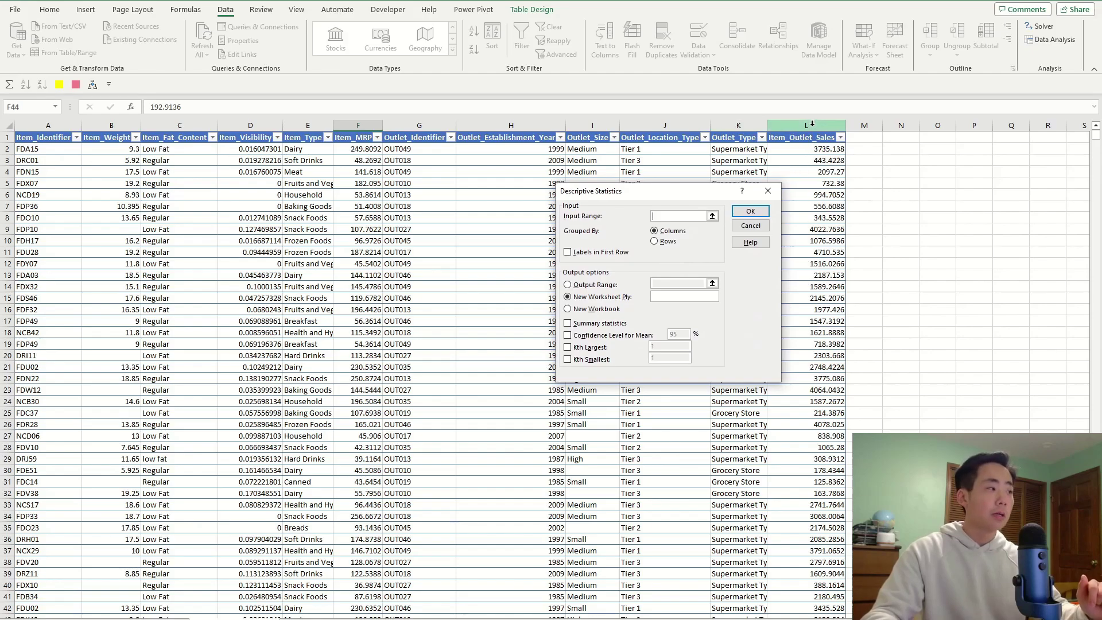
drag(695, 191, 628, 187)
click(792, 151)
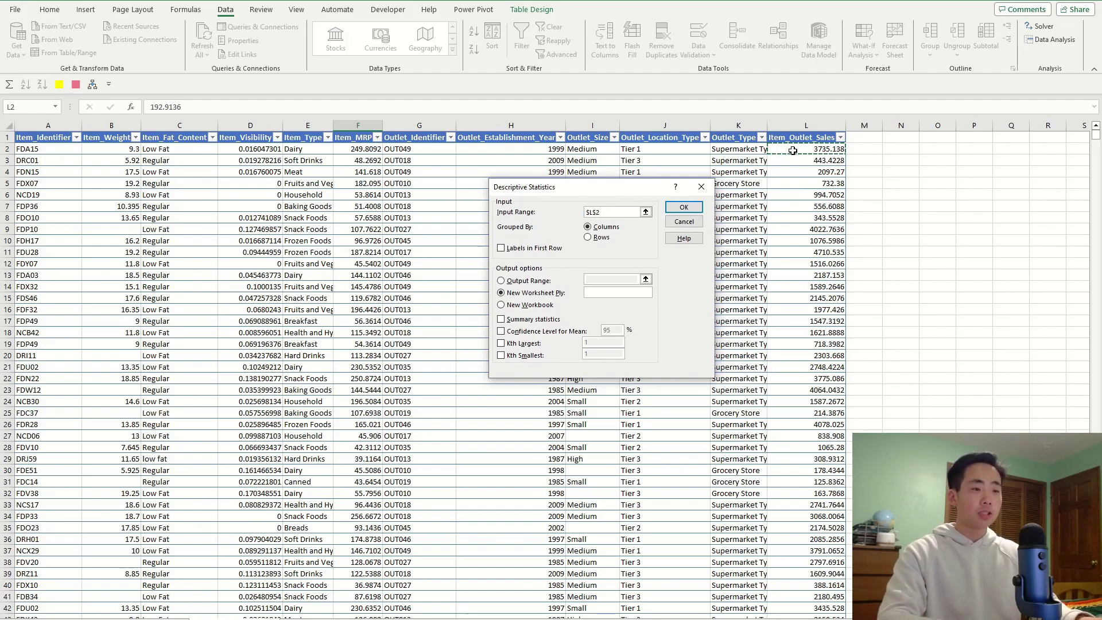
key(ctrl+shift+Down)
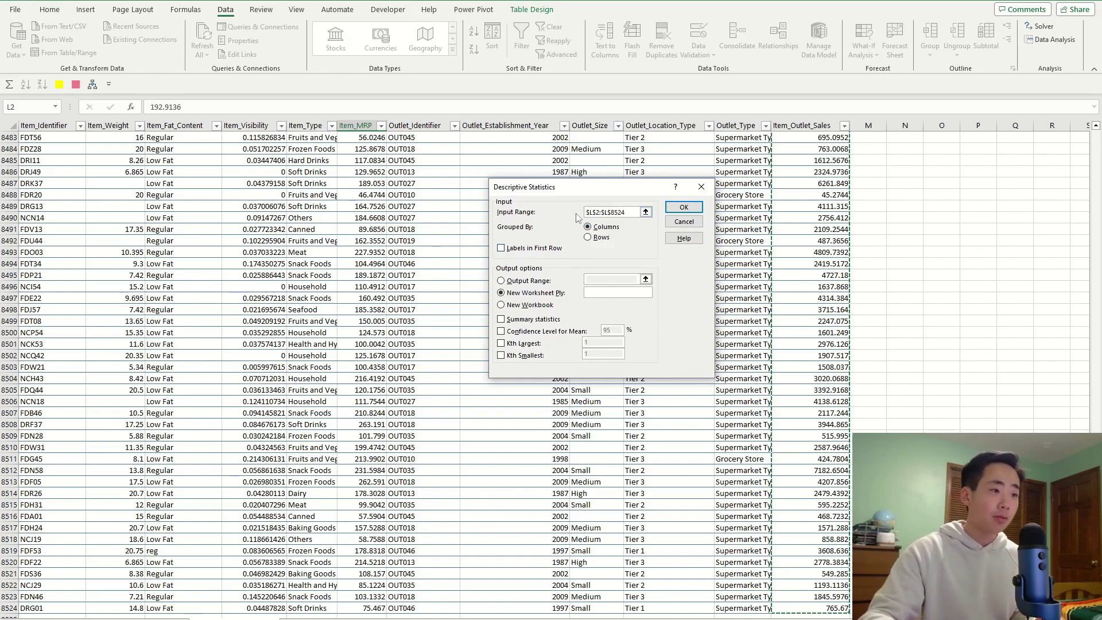
scroll(812, 152, up, 20)
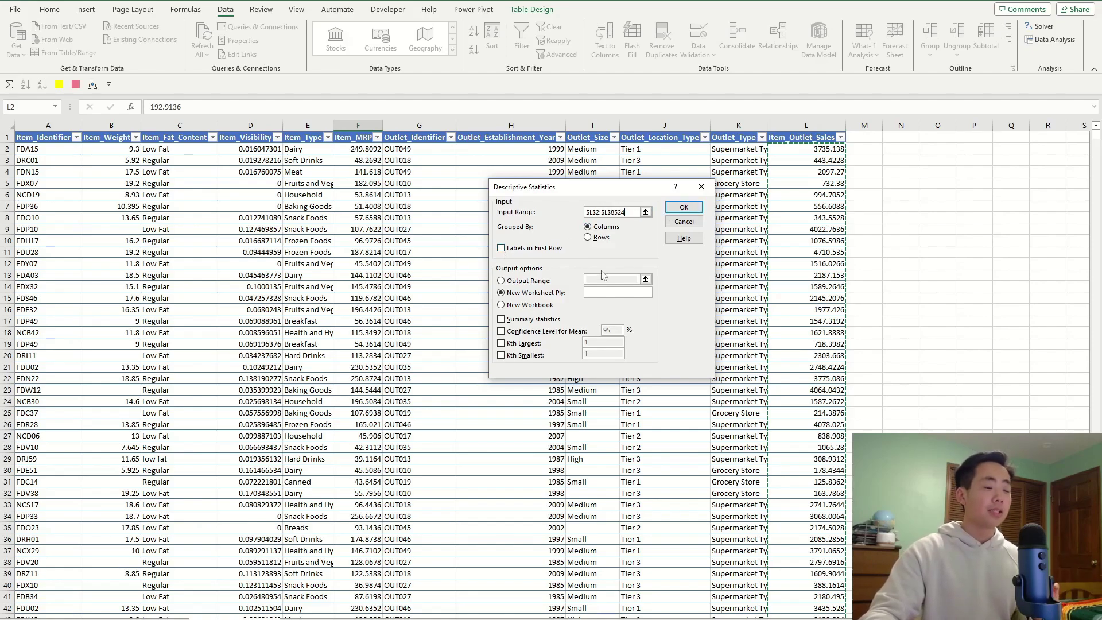
- Send output to a new worksheet named Descriptive-Sales-Stats with Summary statistics ticked
click(501, 281)
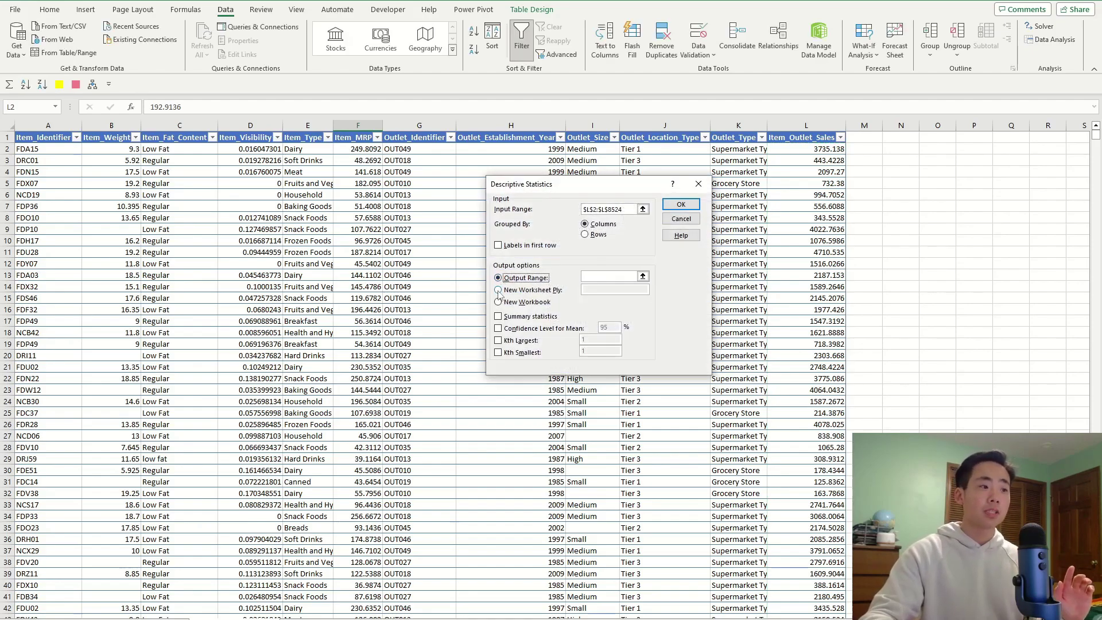
click(499, 291)
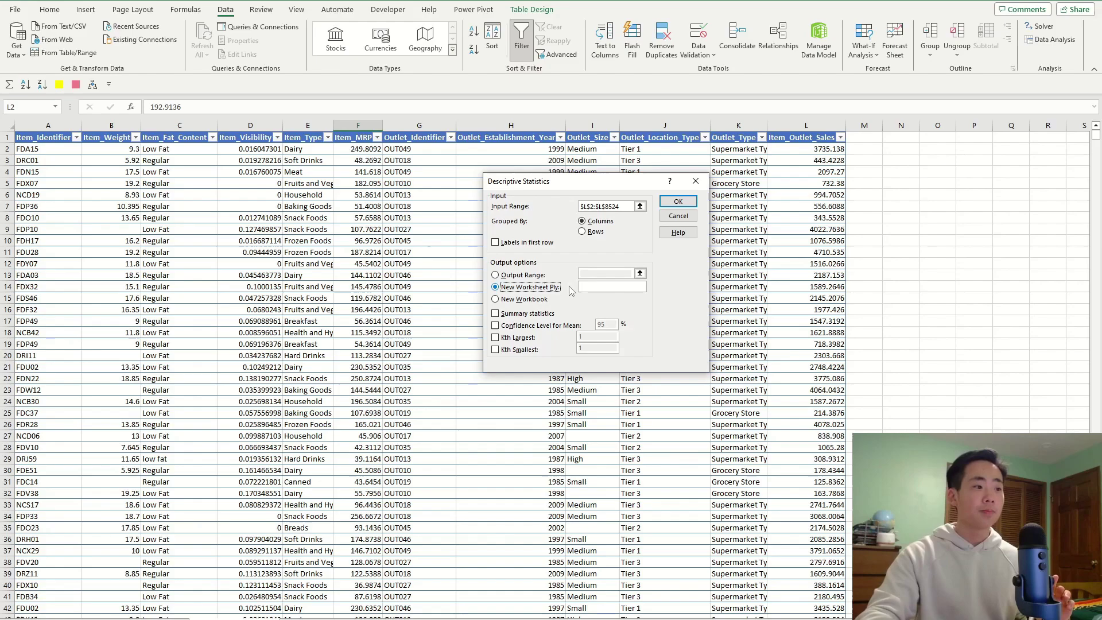
click(590, 286)
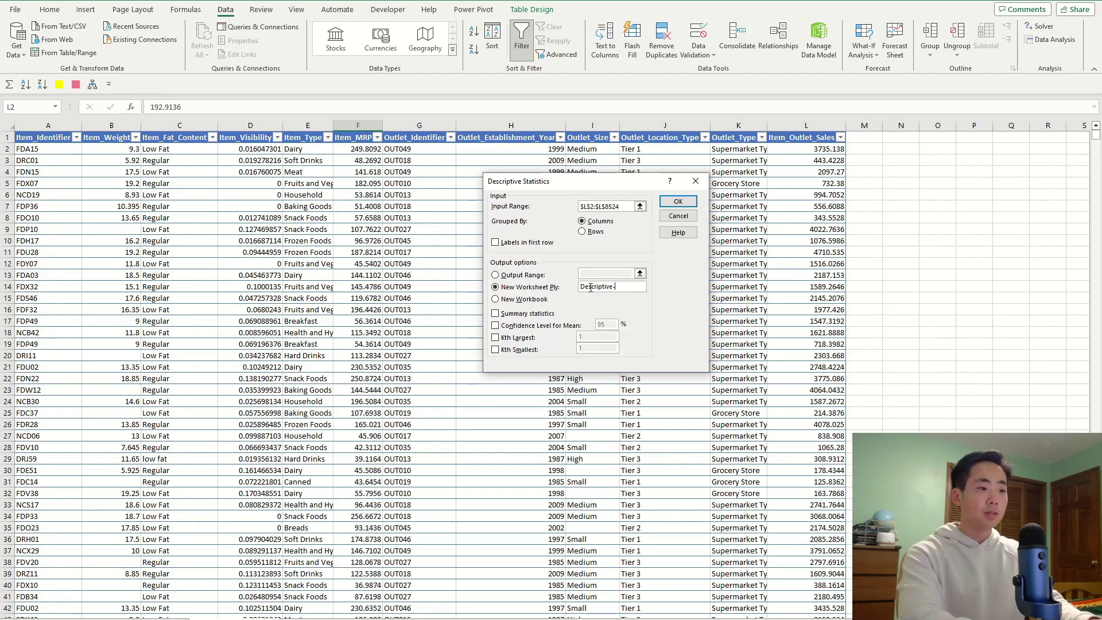
text(Descriptive-Sales-Stats)
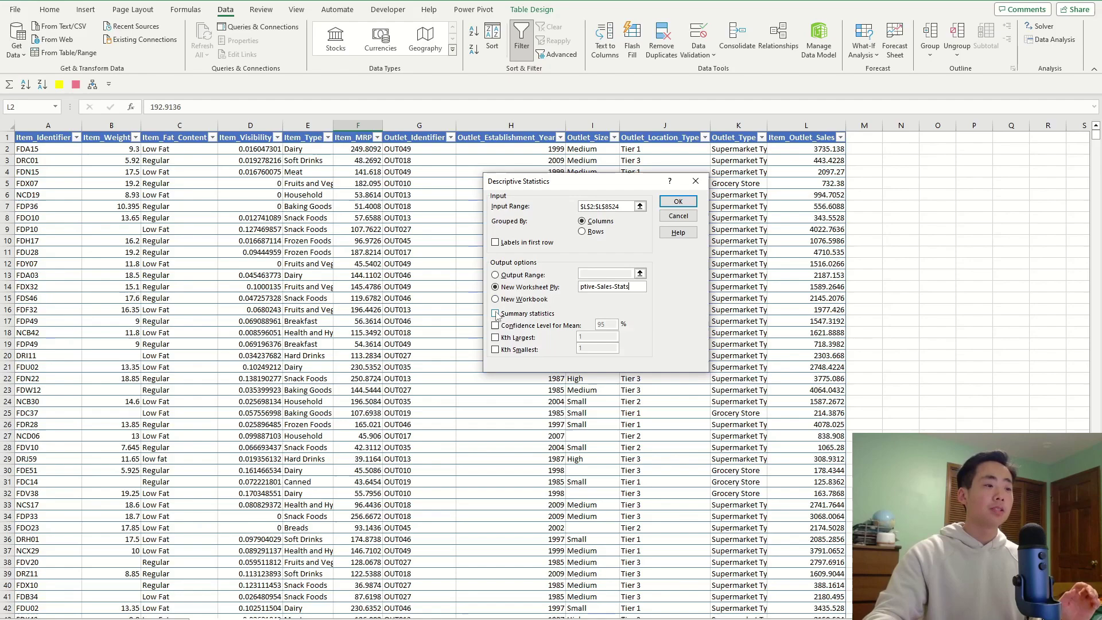
click(495, 313)
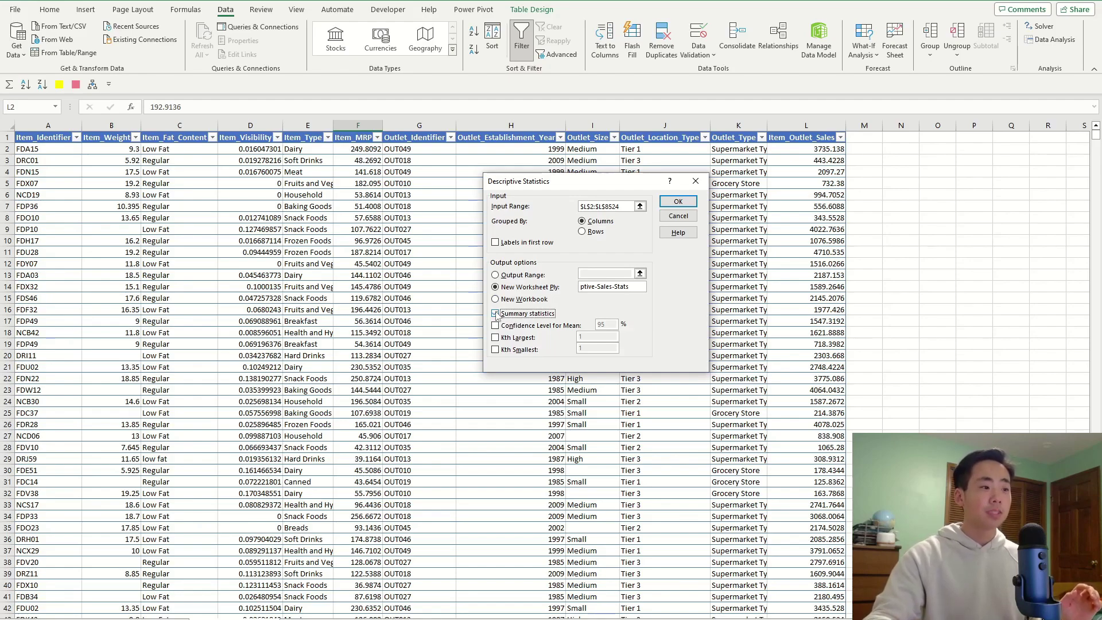
- Generate the statistics and AutoFit column A so labels like Standard Deviation show fully
click(687, 203)
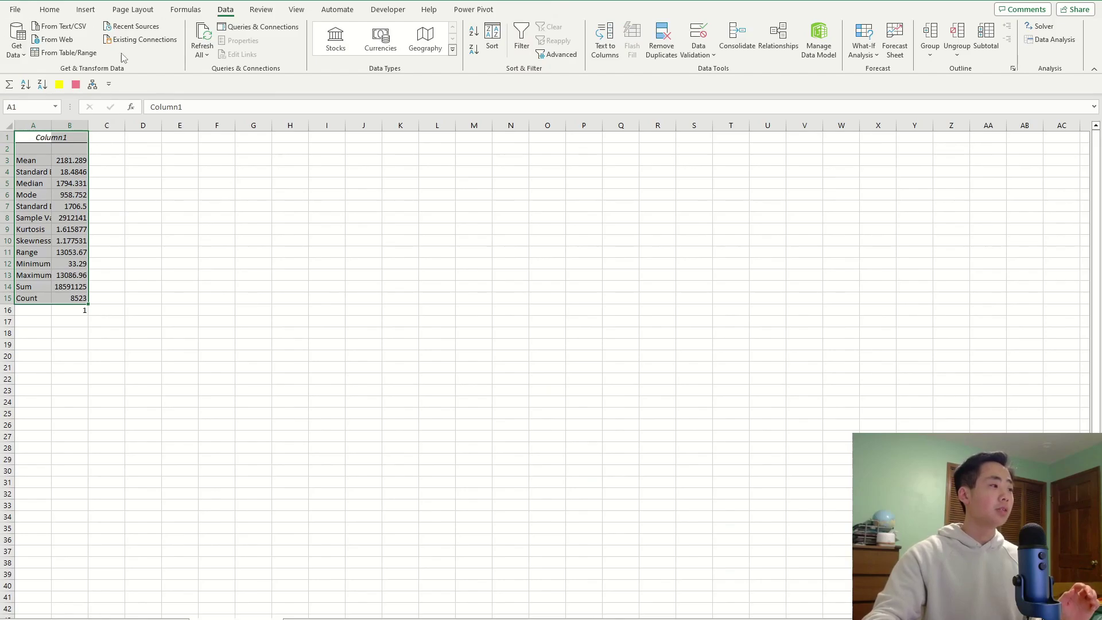
click(138, 285)
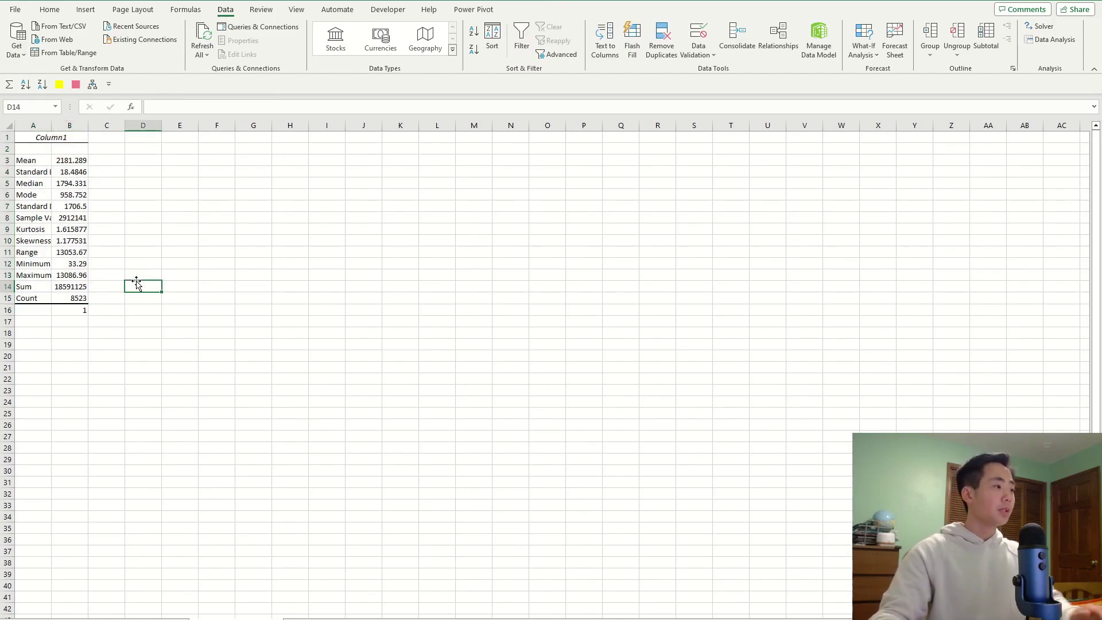
scroll(85, 255, up, 4)
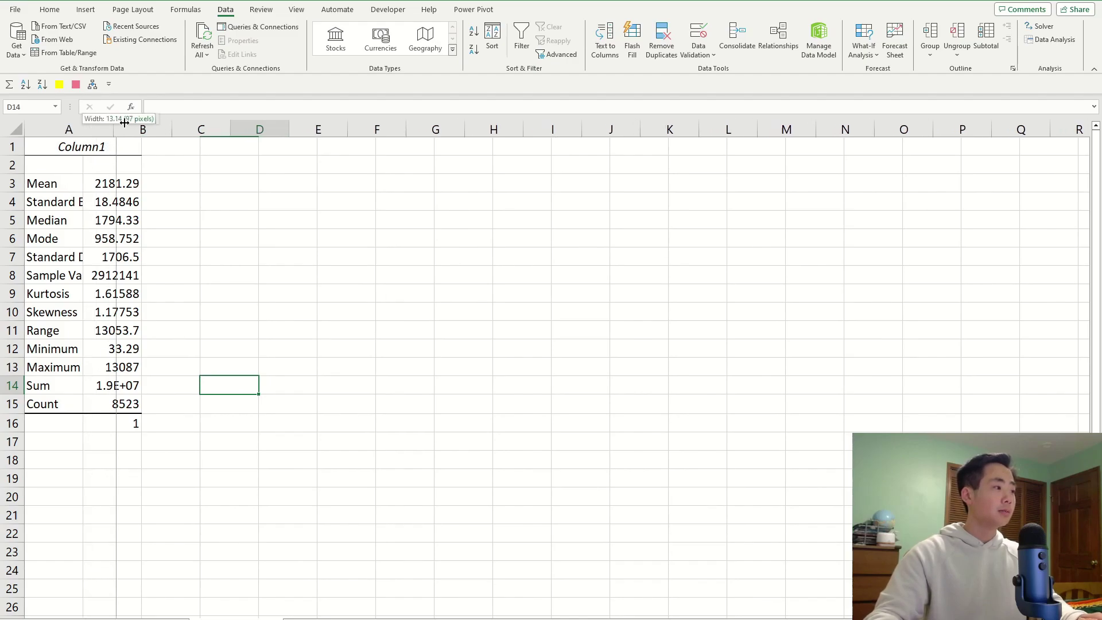
double_click(82, 132)
click(98, 193)
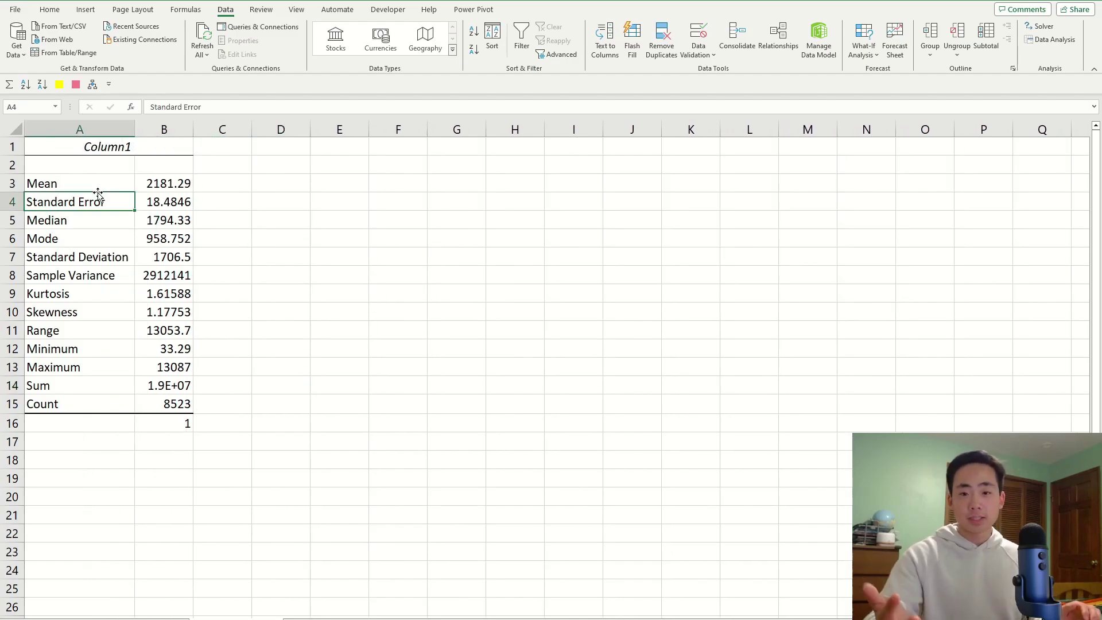
click(81, 184)
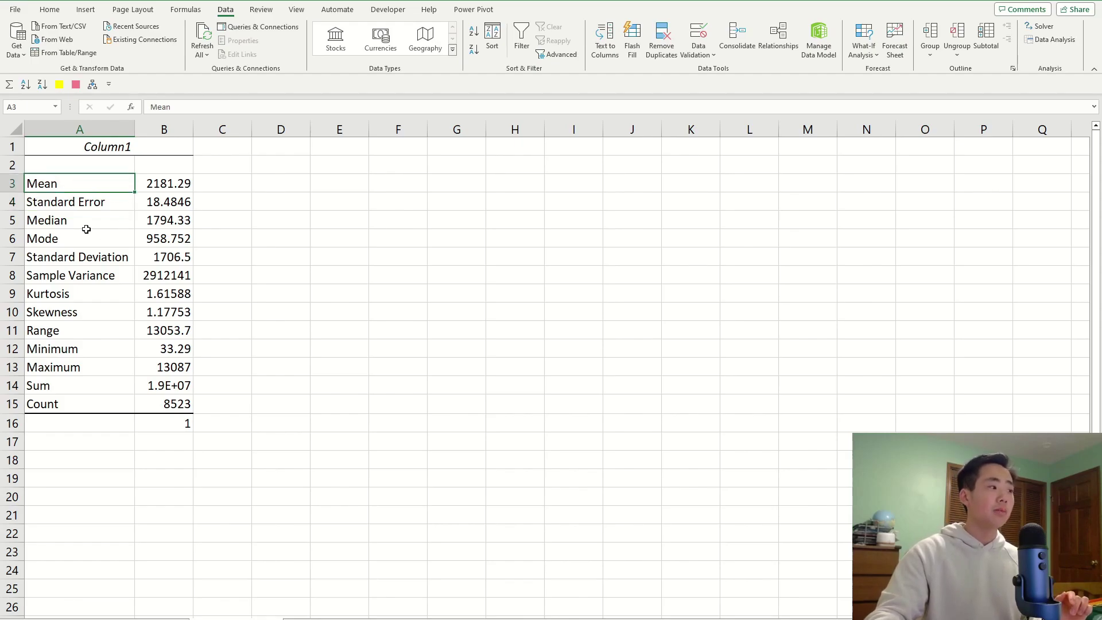
click(85, 225)
click(72, 250)
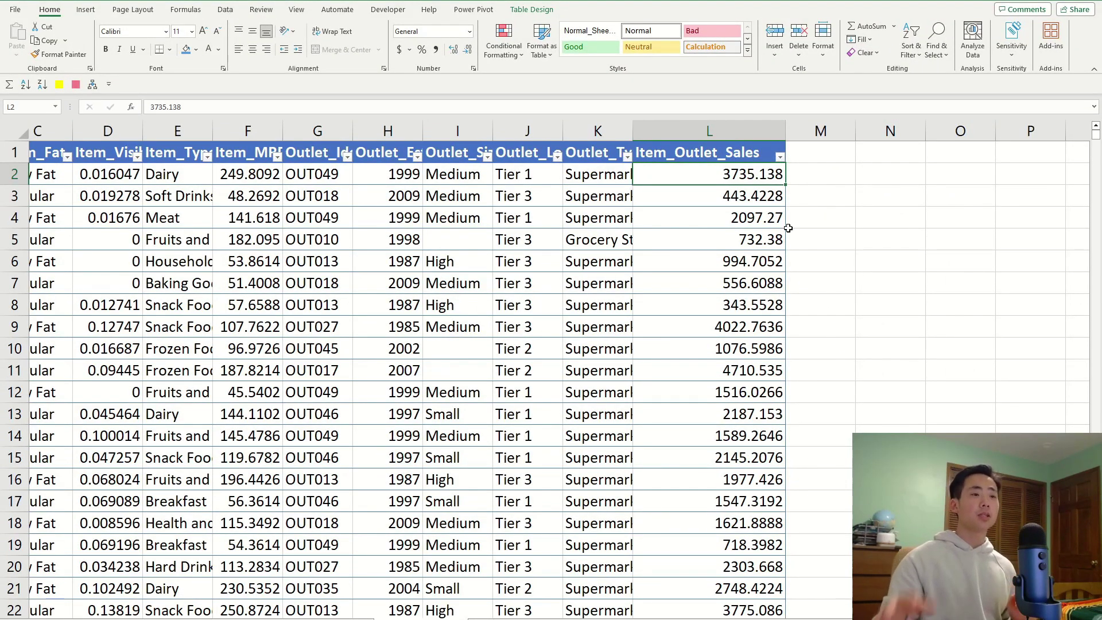
- Apply a Quick Analysis colour scale to the sales values in L2:L8524
click(716, 202)
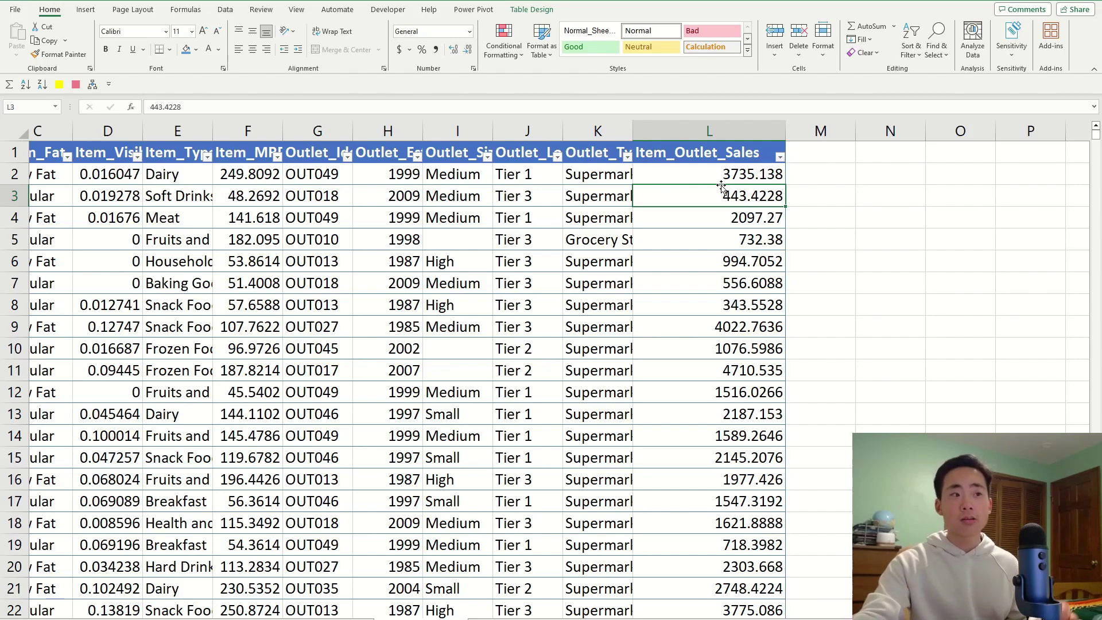
click(690, 174)
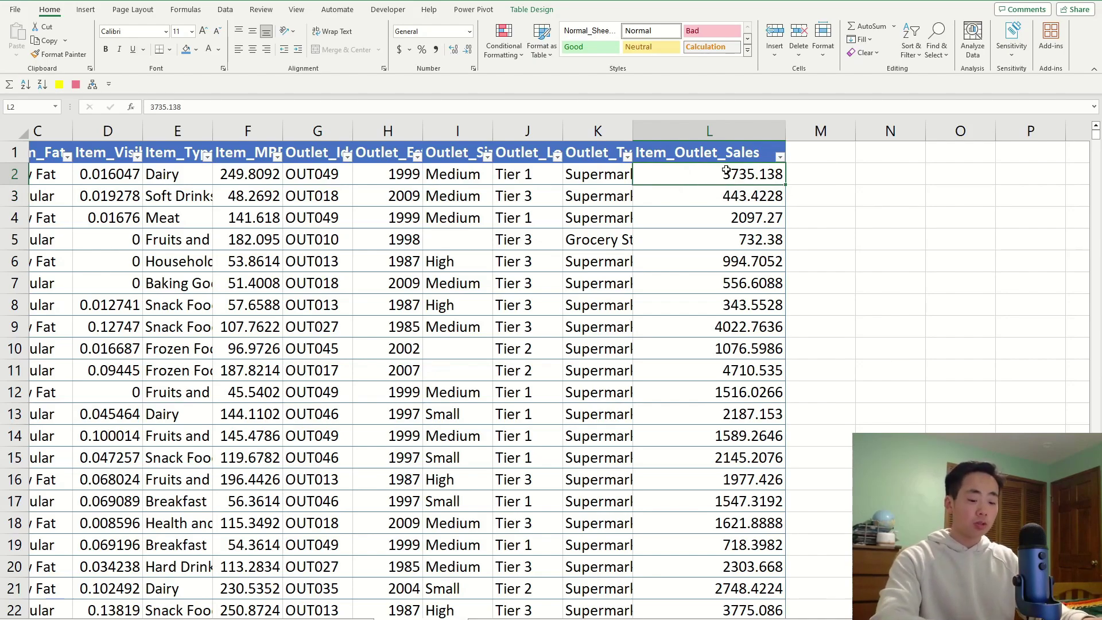
key(ctrl+shift+Down)
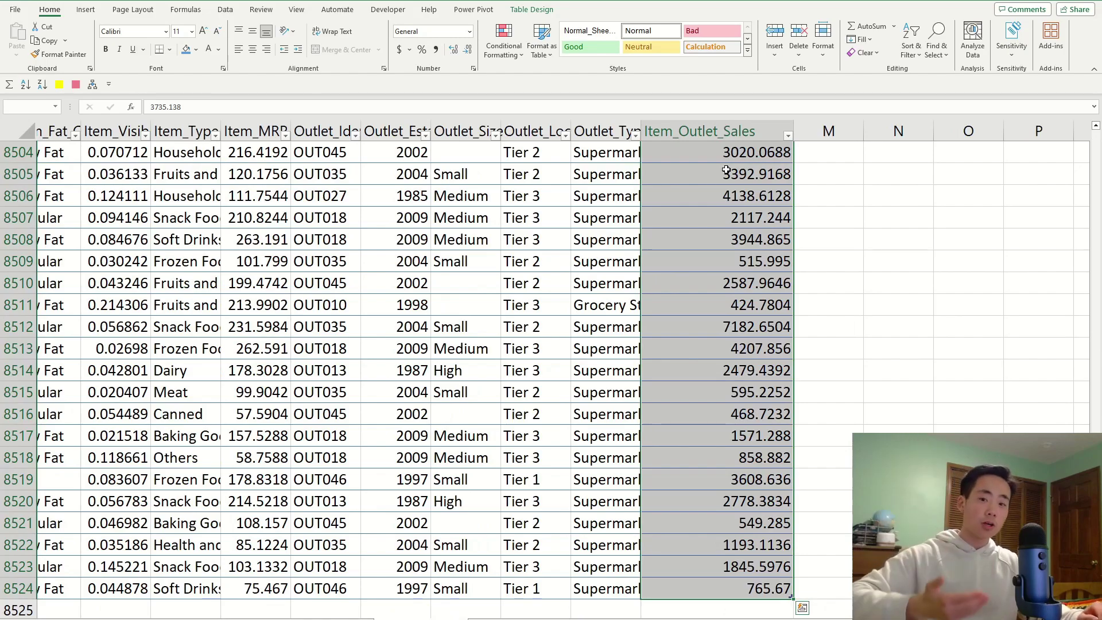
key(ctrl+q)
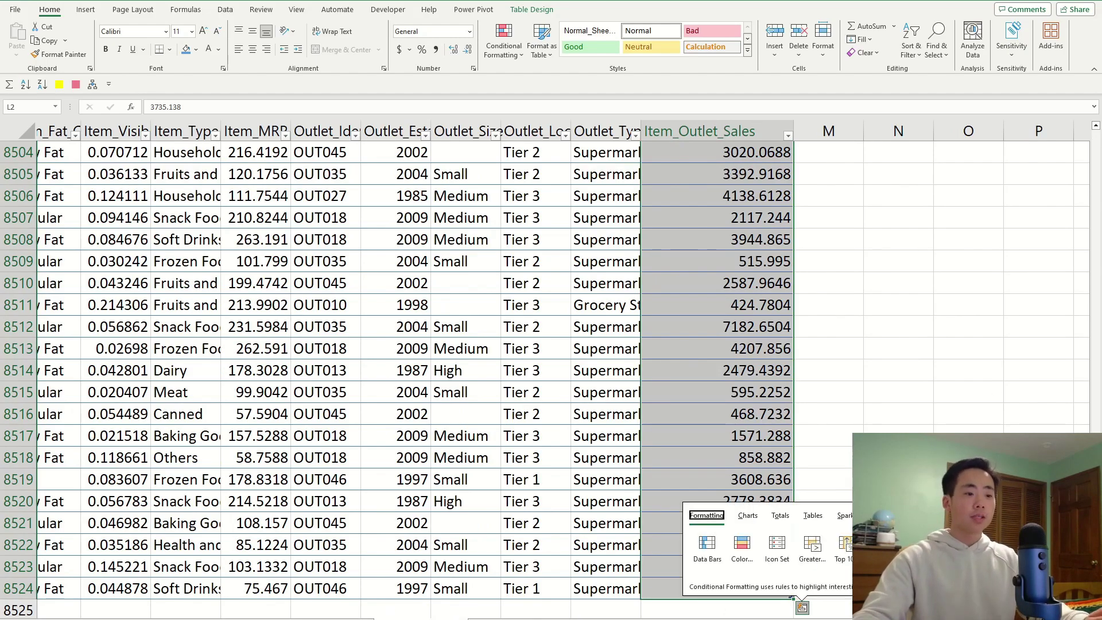
click(744, 551)
click(872, 390)
scroll(885, 386, up, 20)
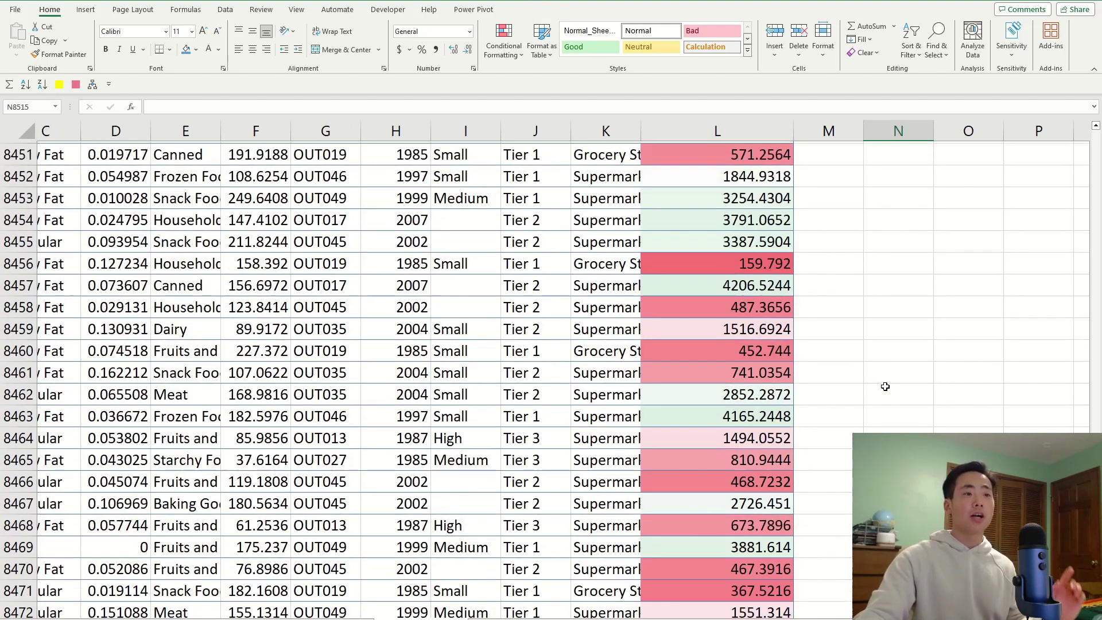
scroll(826, 252, up, 20)
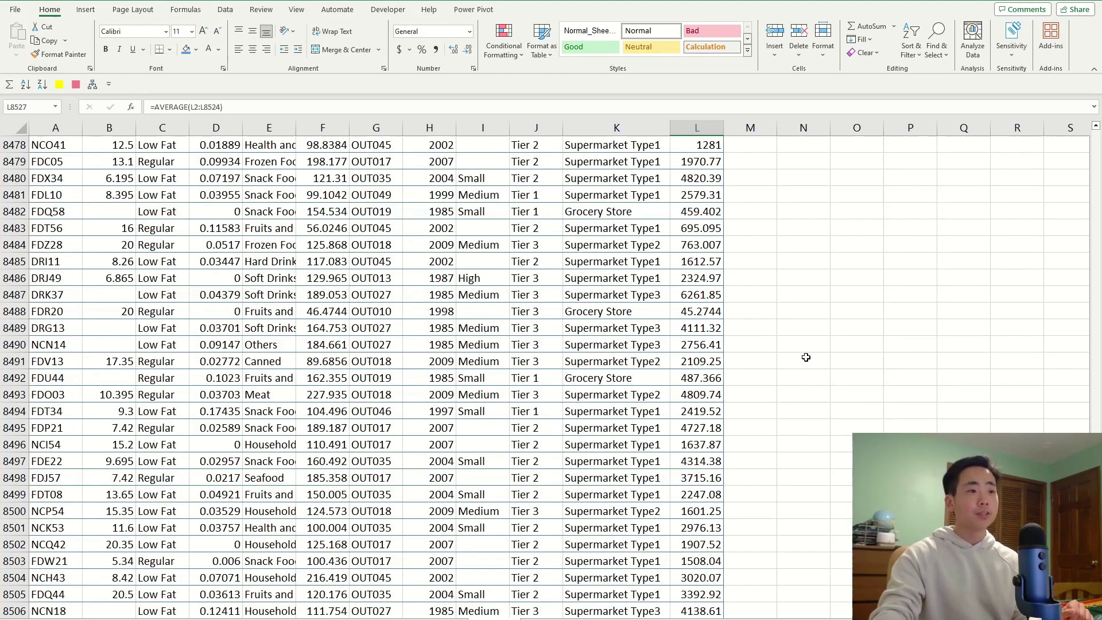
- Name the Average Sales result cell L8527 'AverageSales' via the Name Box
scroll(806, 356, down, 12)
click(669, 390)
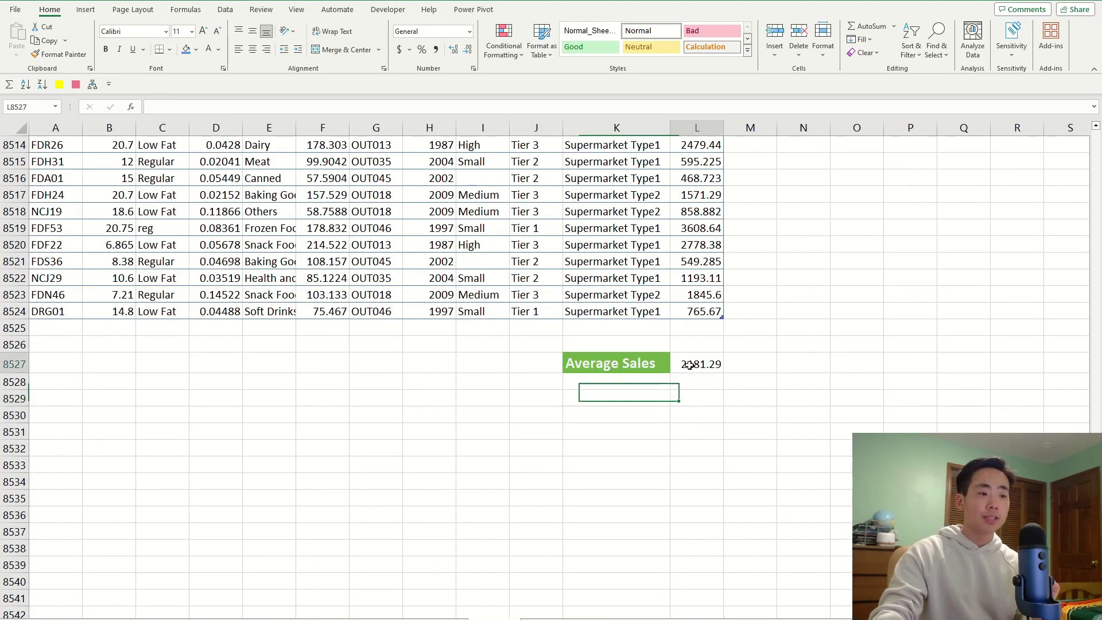
click(686, 370)
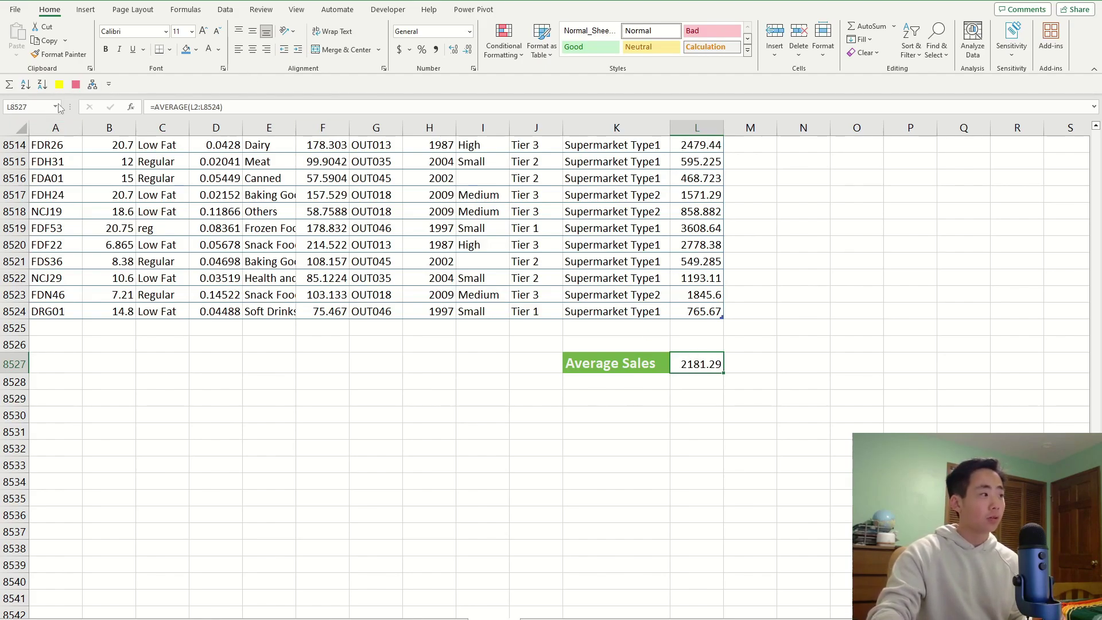
click(27, 108)
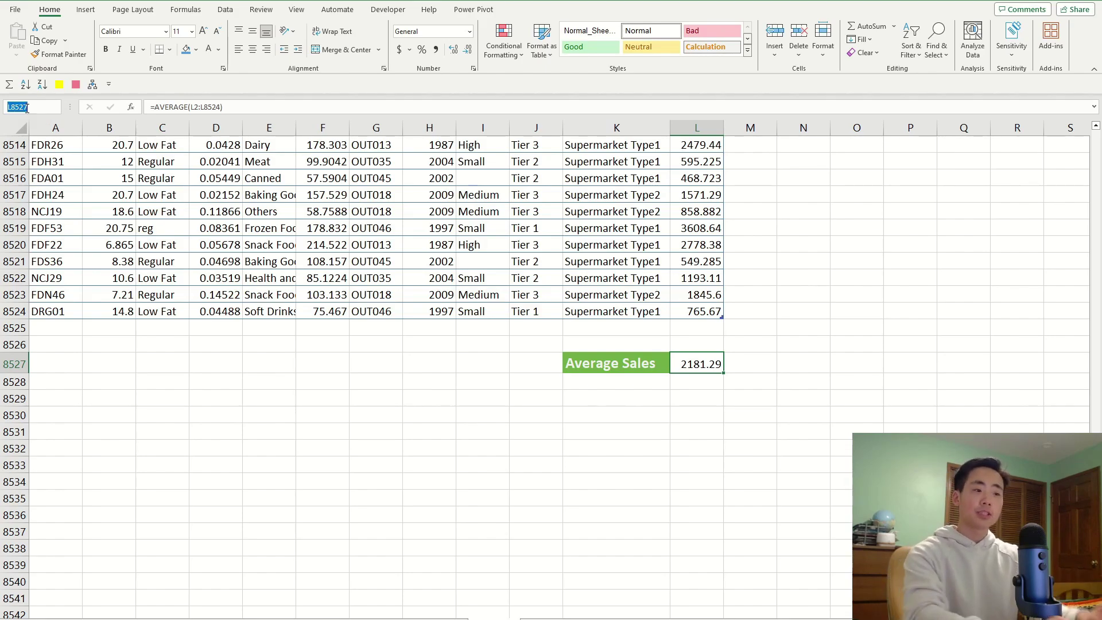
text(AverageS)
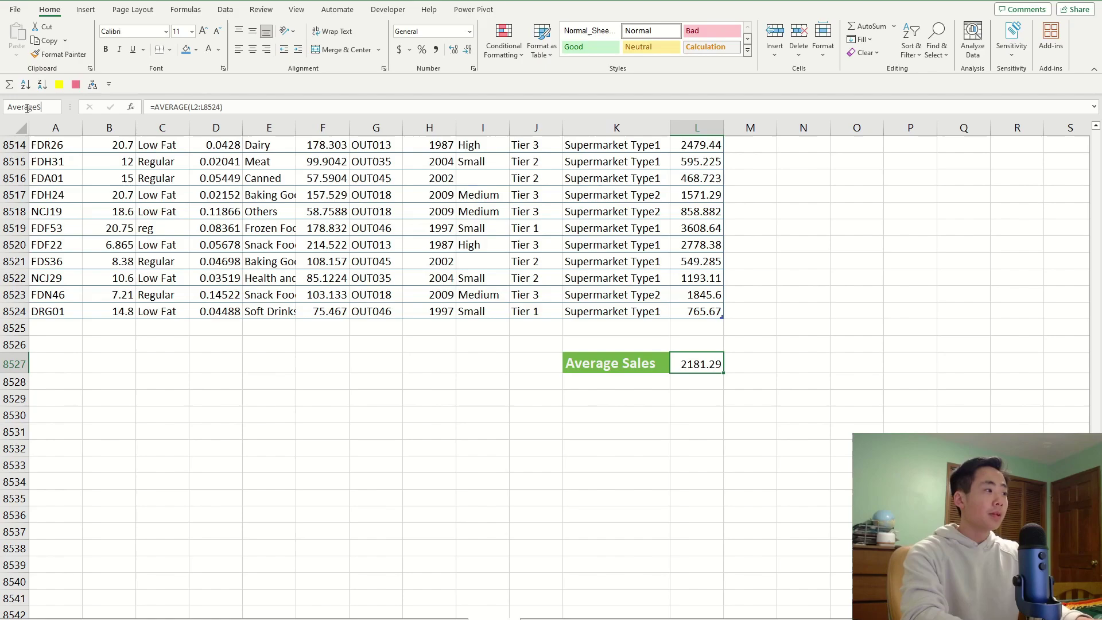
text(ales)
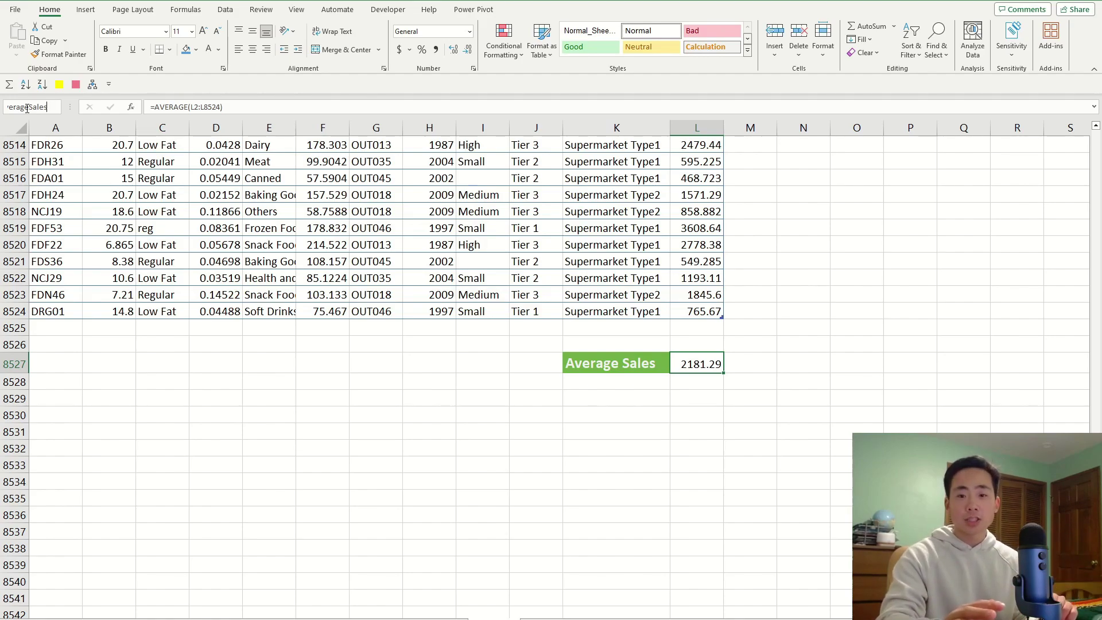
key(Return)
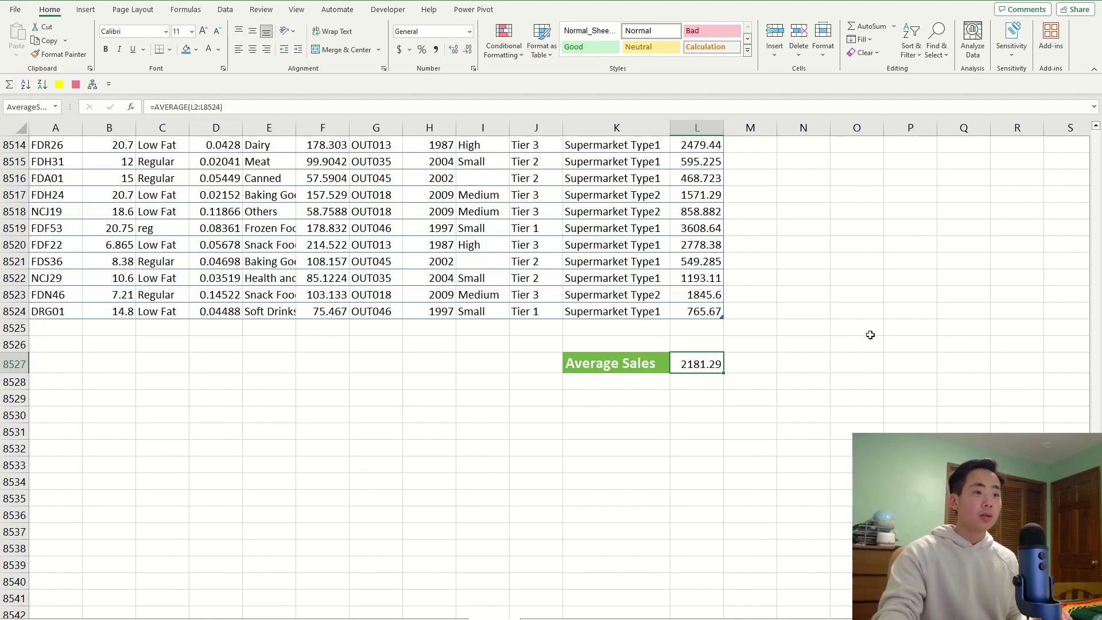
- Jump back to the AverageSales cell from the Name Box list of defined names
scroll(870, 335, up, 20)
scroll(836, 325, up, 20)
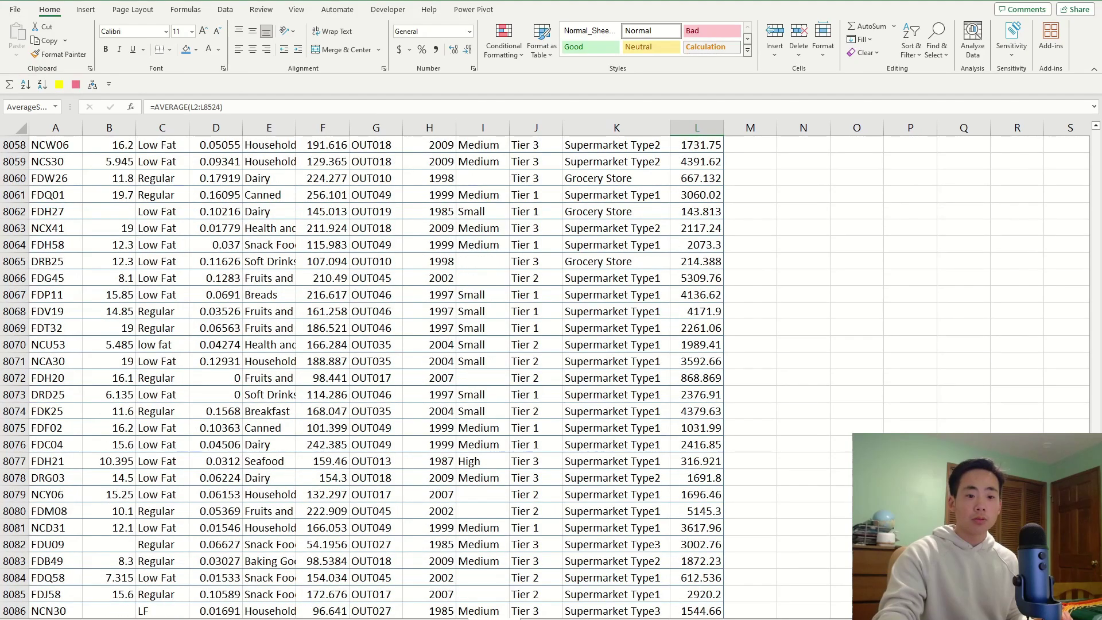
scroll(803, 344, up, 20)
click(796, 244)
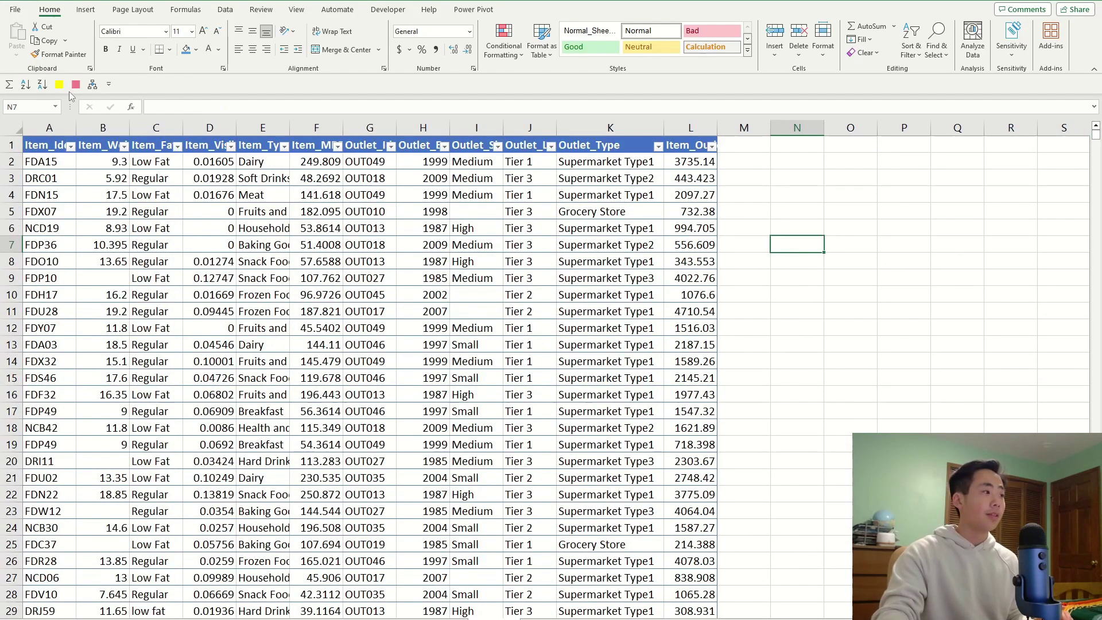
click(55, 108)
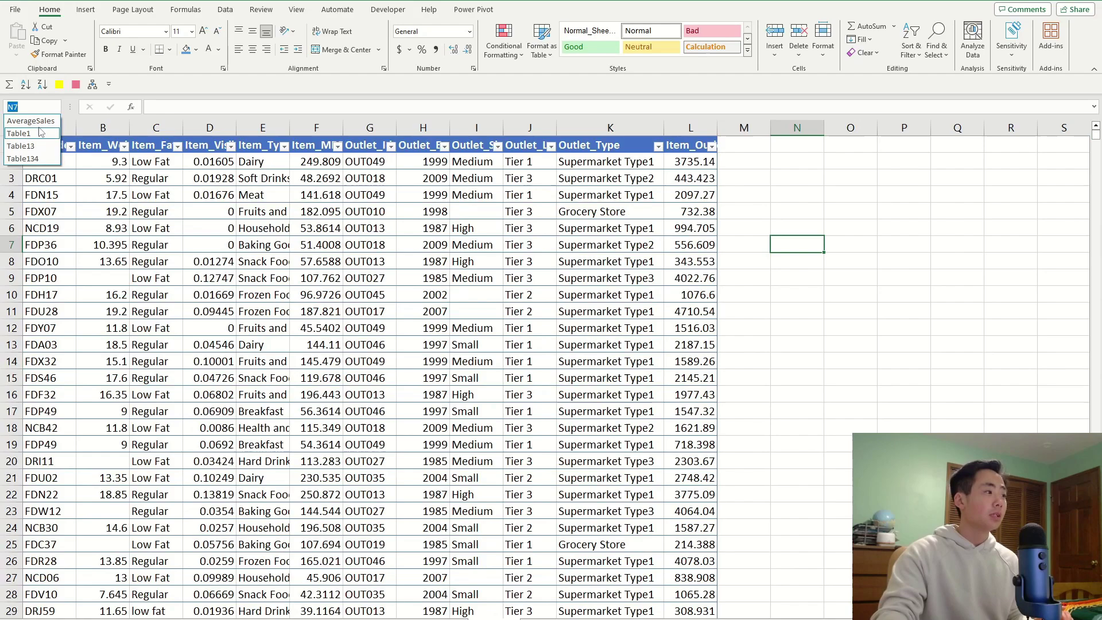
click(43, 118)
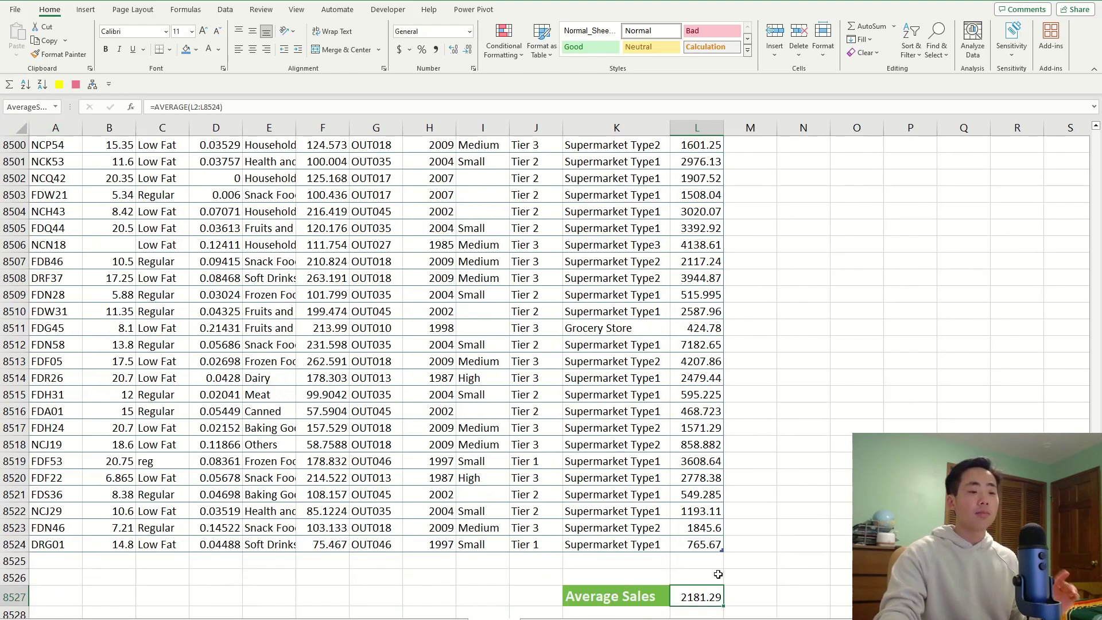
scroll(709, 487, down, 2)
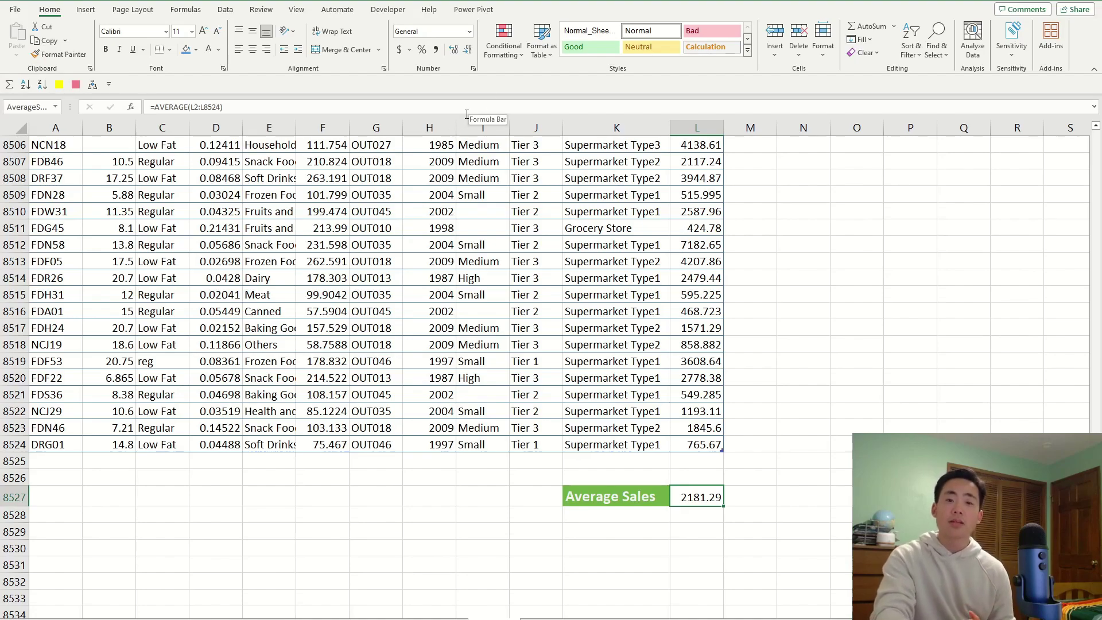
- Delete the AverageSales defined name in Name Manager, keeping Table1, Table13 and Table134
click(185, 10)
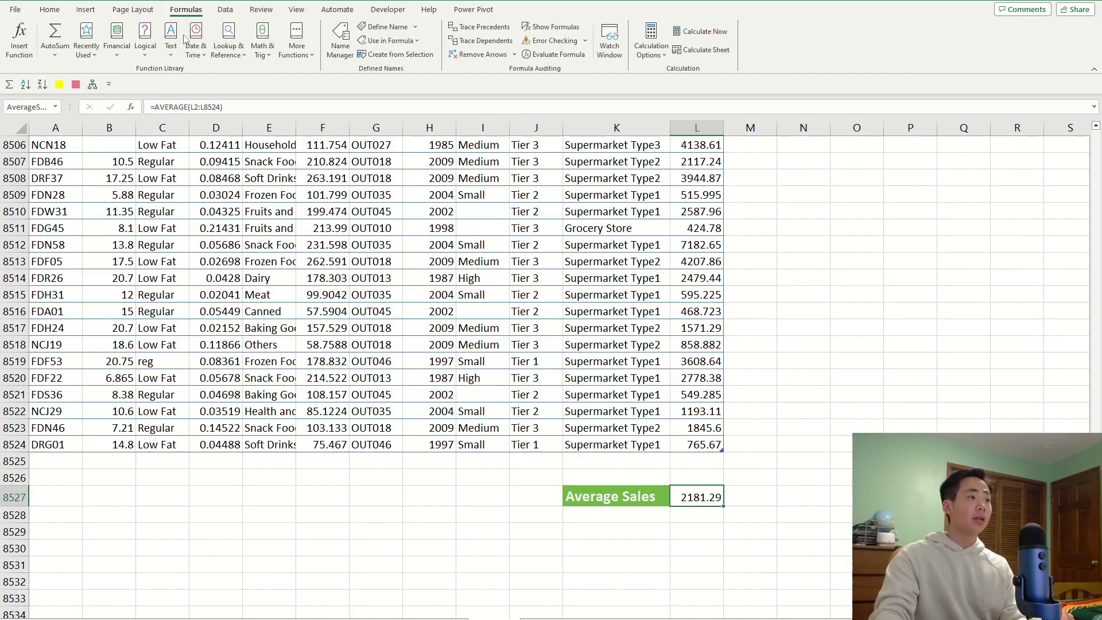
click(341, 41)
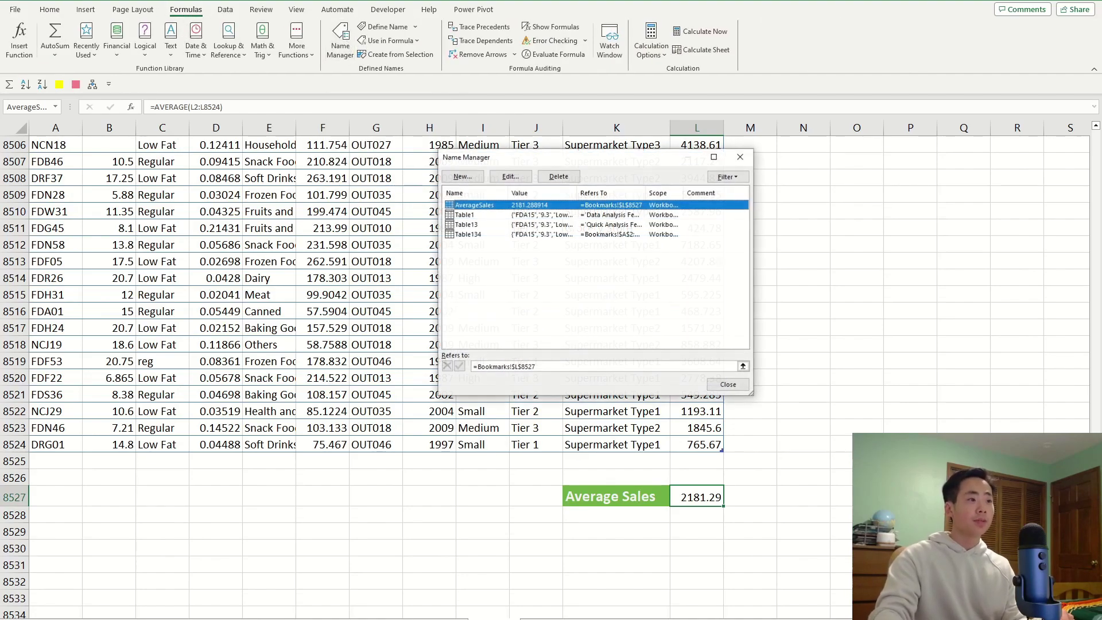
drag(602, 159, 531, 216)
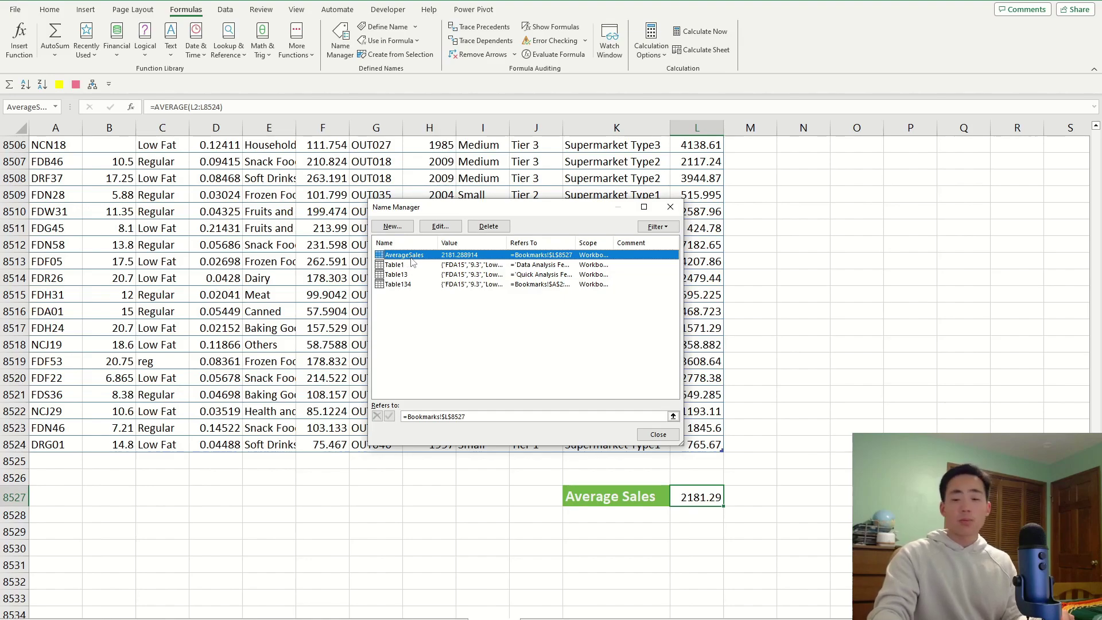
click(487, 228)
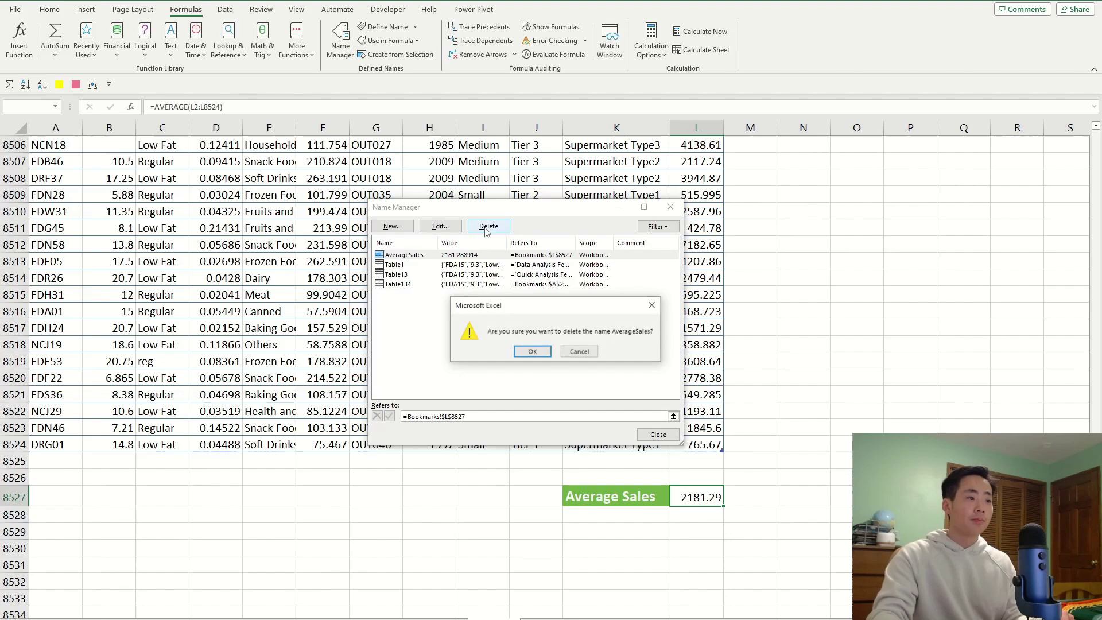
click(533, 352)
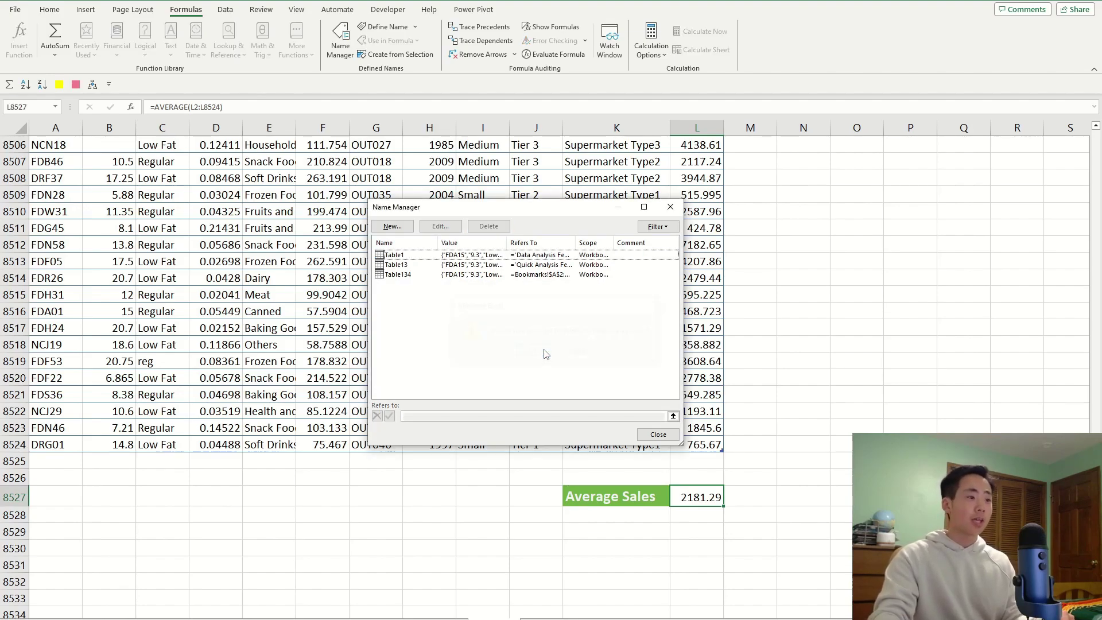
click(663, 434)
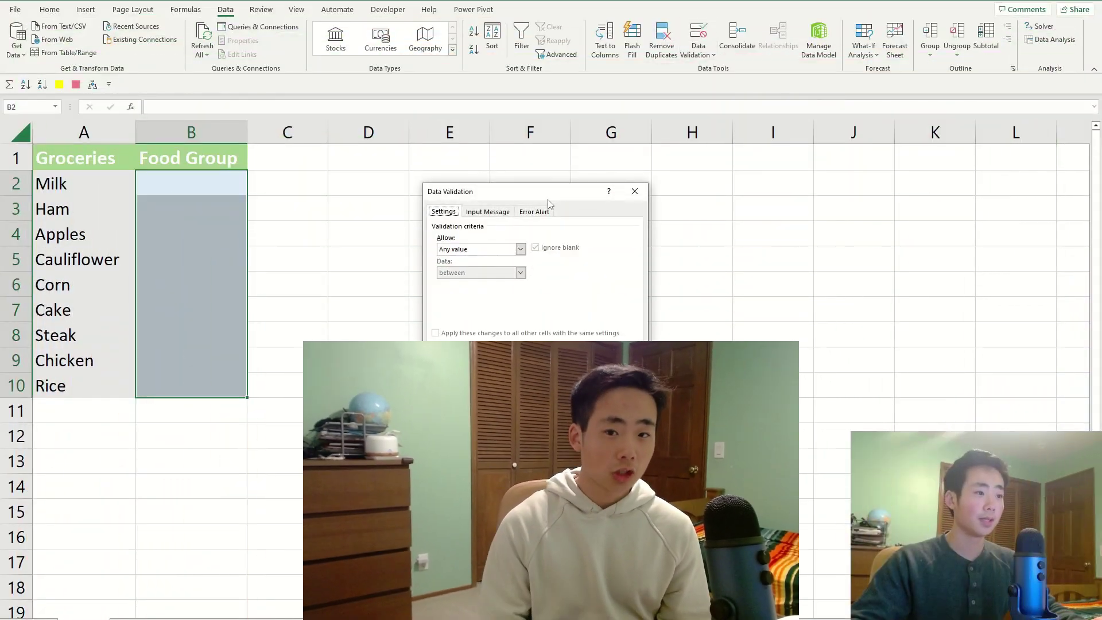
- Reposition the Data Validation dialog on the grocery sheet to uncover the Food Group column
drag(548, 204, 566, 218)
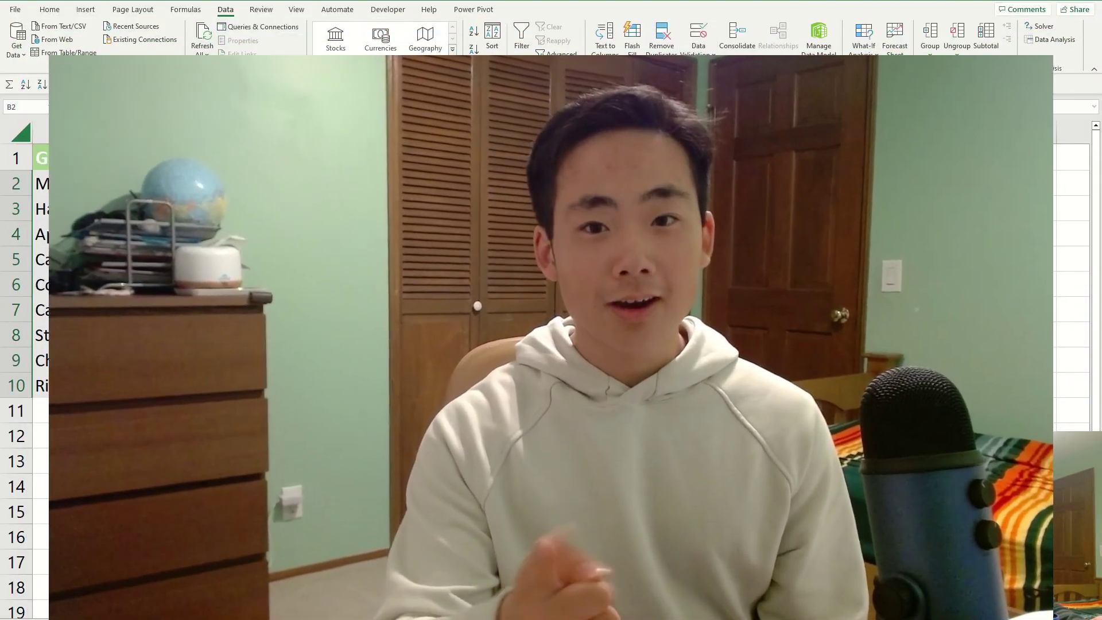